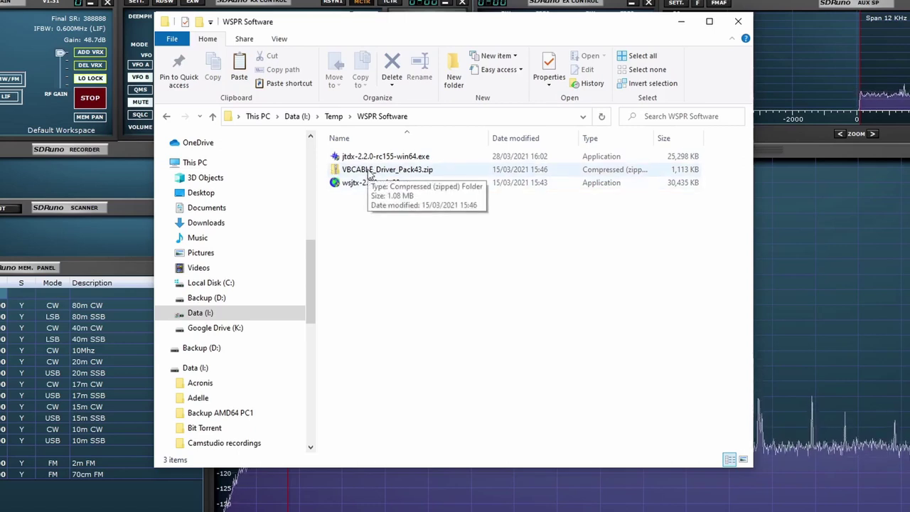
Step: Extract VBCABLE_Driver_Pack43.zip to the folder I:\Temp\WSPR Software\VBCABLE_Driver_Pack43
{"action": "left_click", "coordinate": [370, 174]}
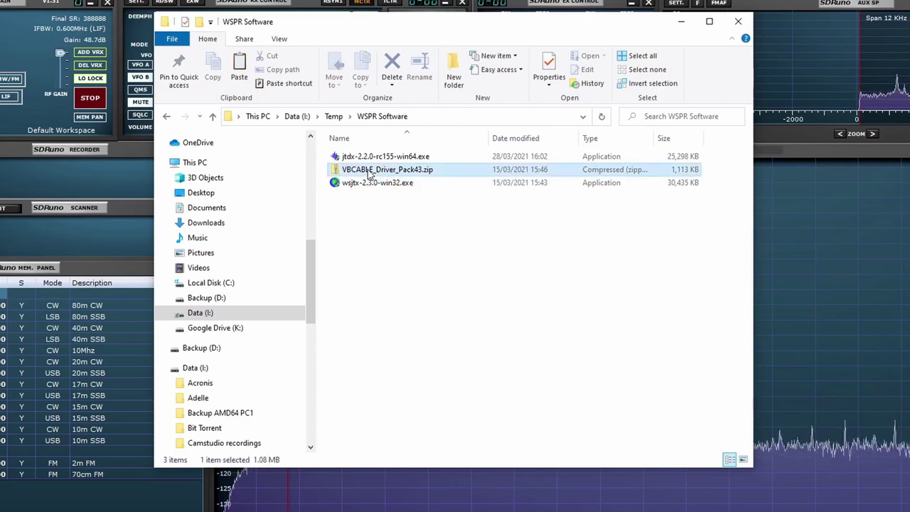
{"action": "right_click", "coordinate": [370, 174]}
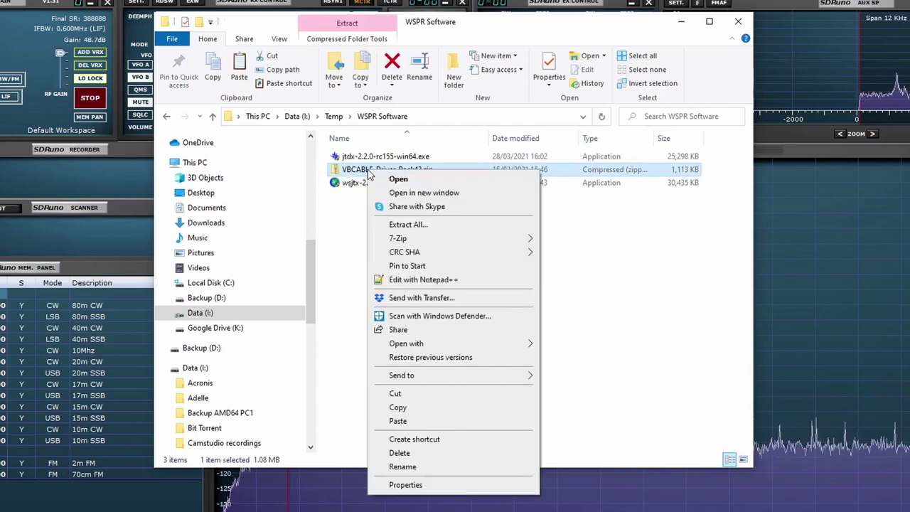
{"action": "left_click", "coordinate": [402, 225]}
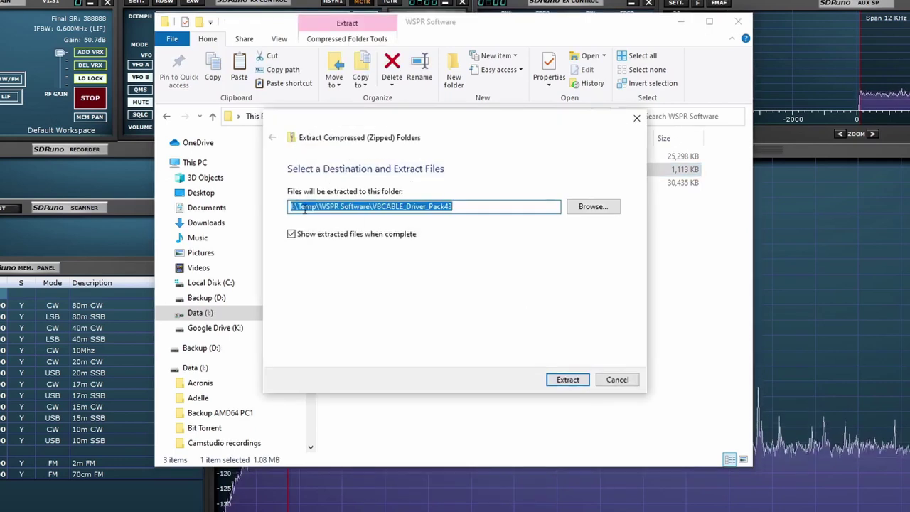
{"action": "left_click", "coordinate": [561, 380]}
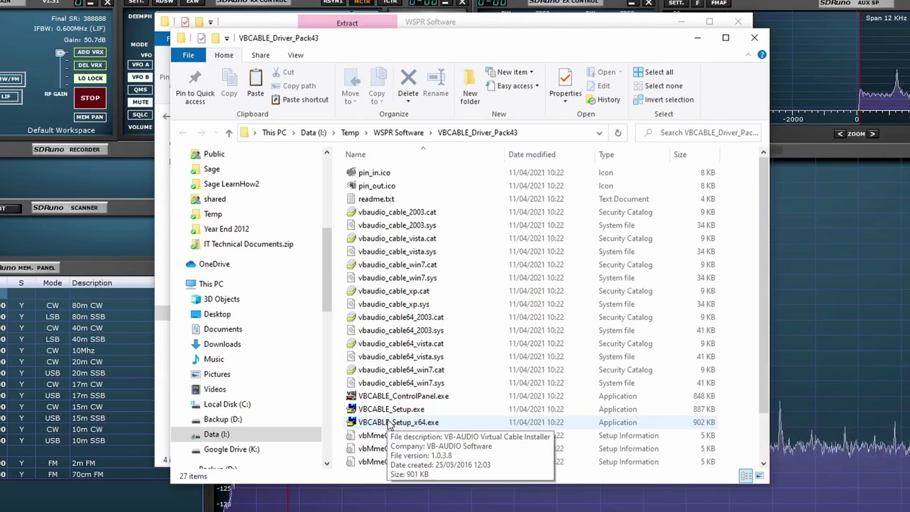
Step: Run VBCABLE_ControlPanel.exe from the extracted folder, examine the virtual cable's driver and level details, and close it
{"action": "double_click", "coordinate": [389, 395]}
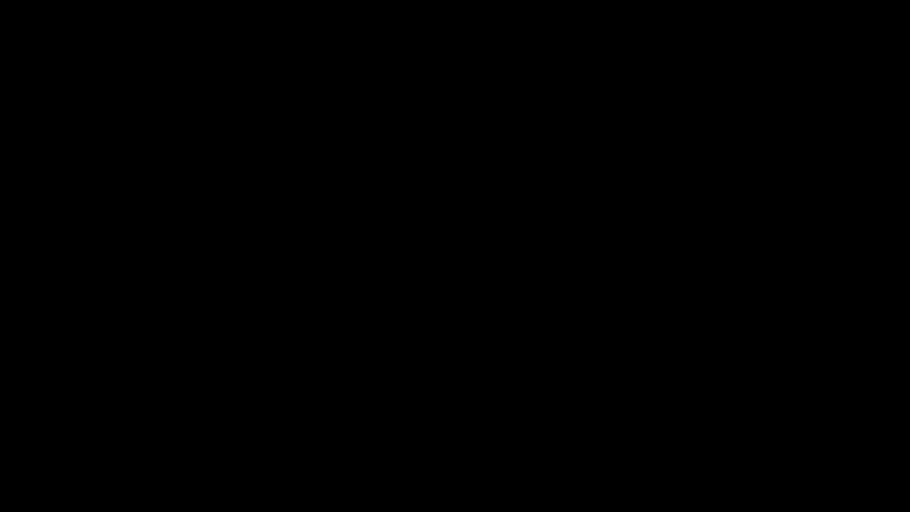
{"action": "left_click", "coordinate": [420, 332]}
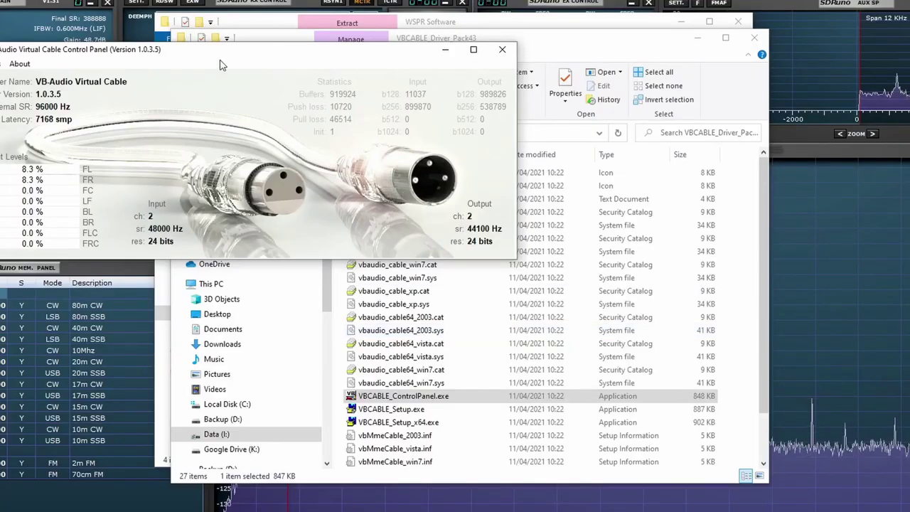
{"action": "left_click_drag", "start_coordinate": [276, 62], "coordinate": [374, 97]}
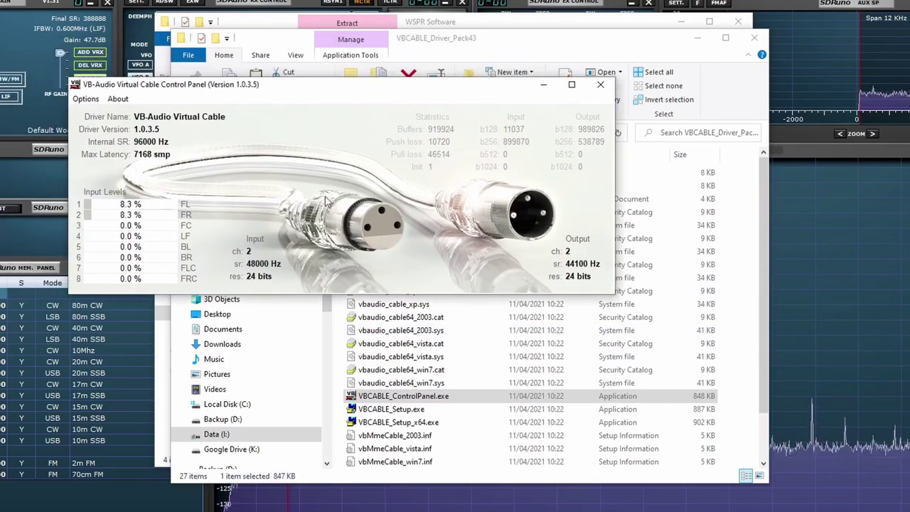
{"action": "left_click", "coordinate": [599, 86]}
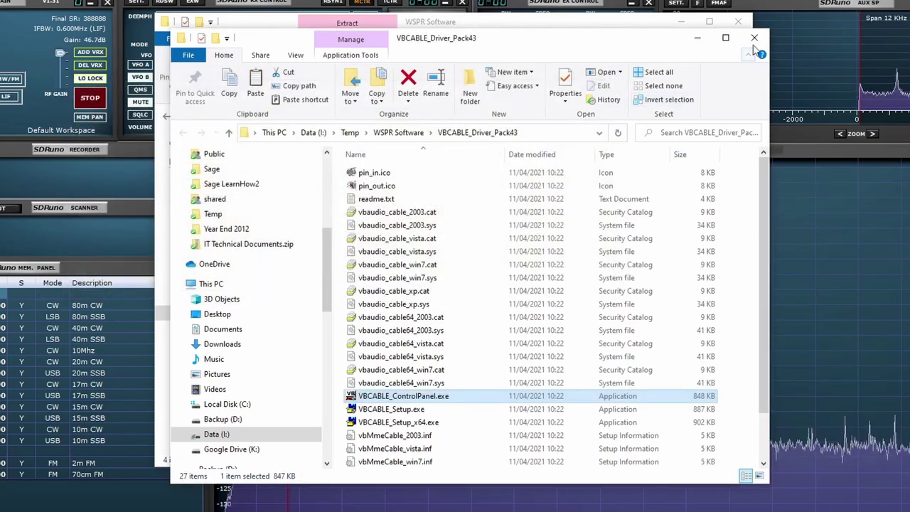
Step: Return to the WSPR Software folder and walk through the JTDX 2.2.0-rc155 setup, adding JTDX to the PATH for all users, quitting before installation
{"action": "left_click", "coordinate": [349, 132]}
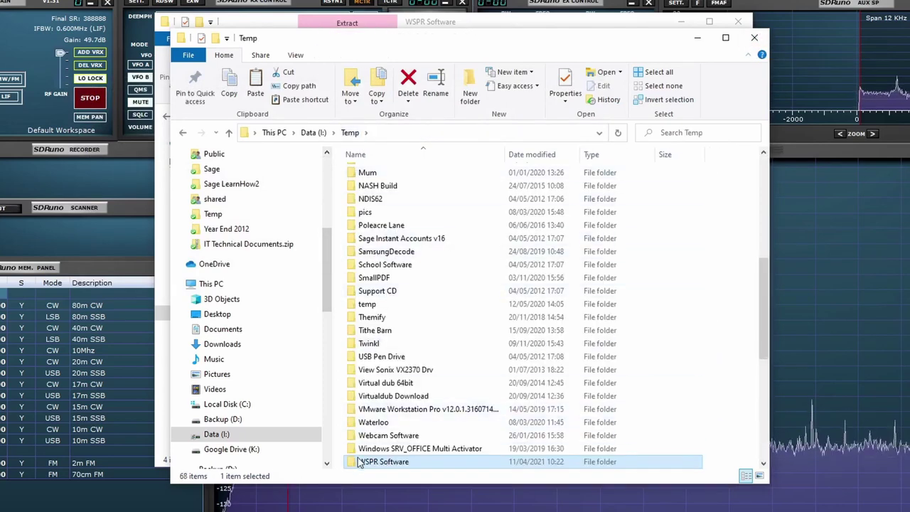
{"action": "double_click", "coordinate": [398, 461]}
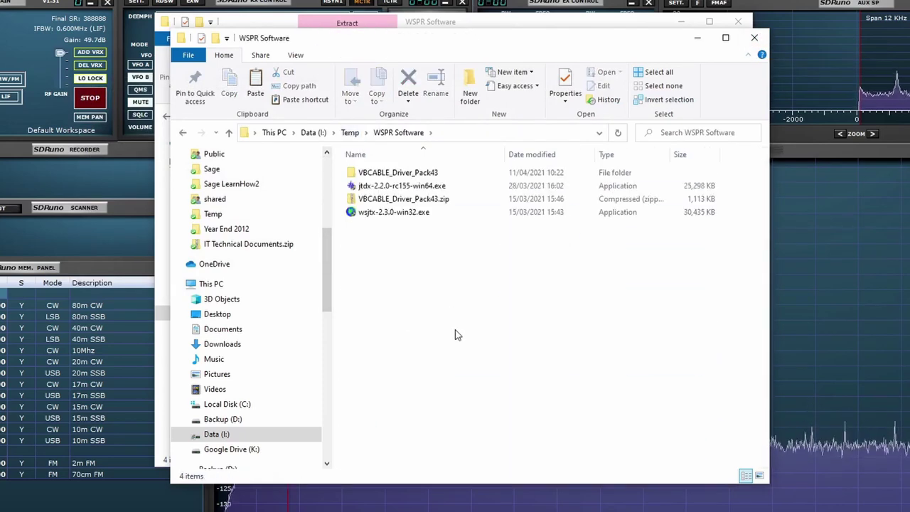
{"action": "double_click", "coordinate": [372, 189]}
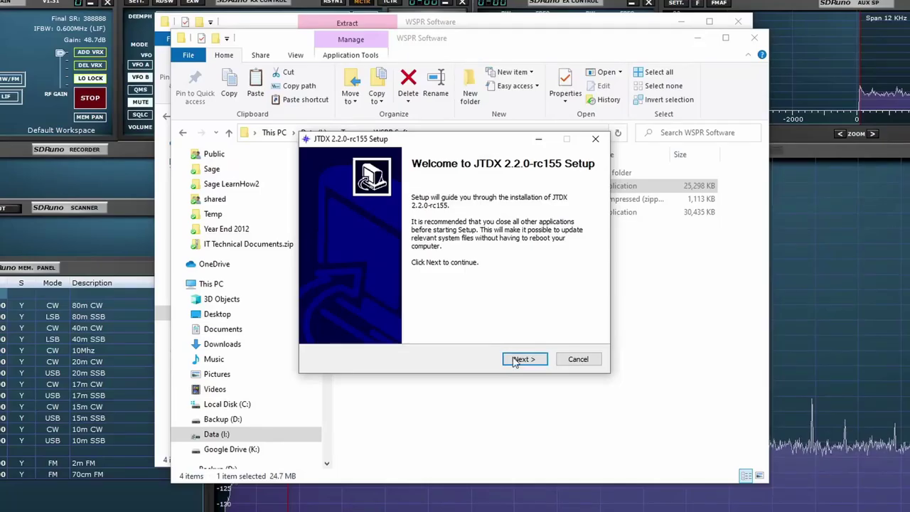
{"action": "left_click", "coordinate": [524, 359]}
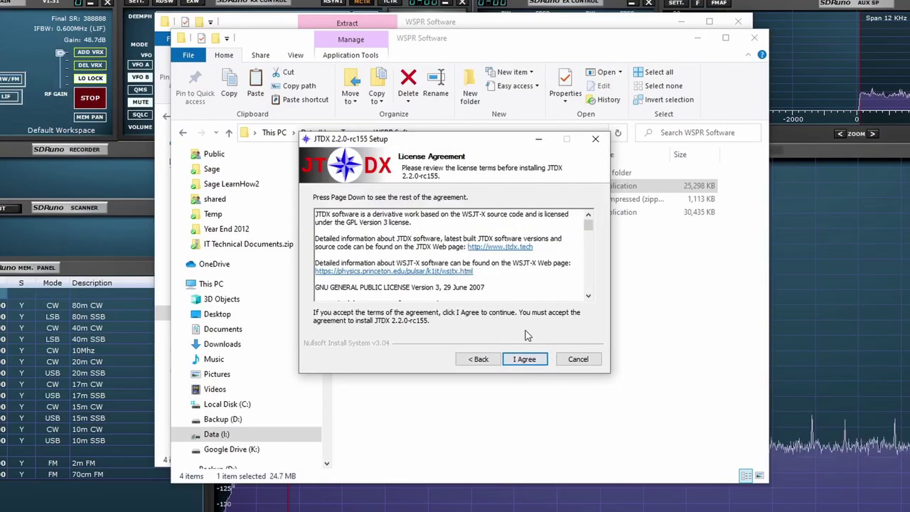
{"action": "left_click", "coordinate": [524, 360]}
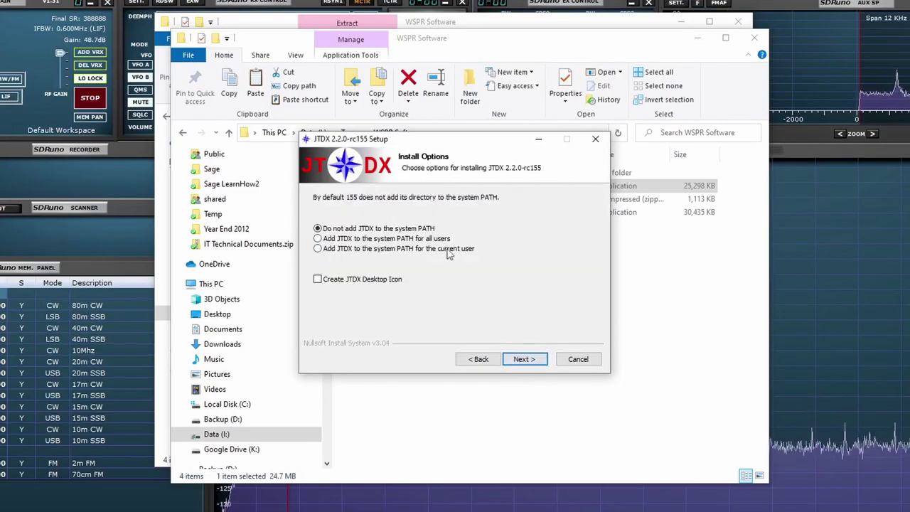
{"action": "left_click", "coordinate": [318, 239]}
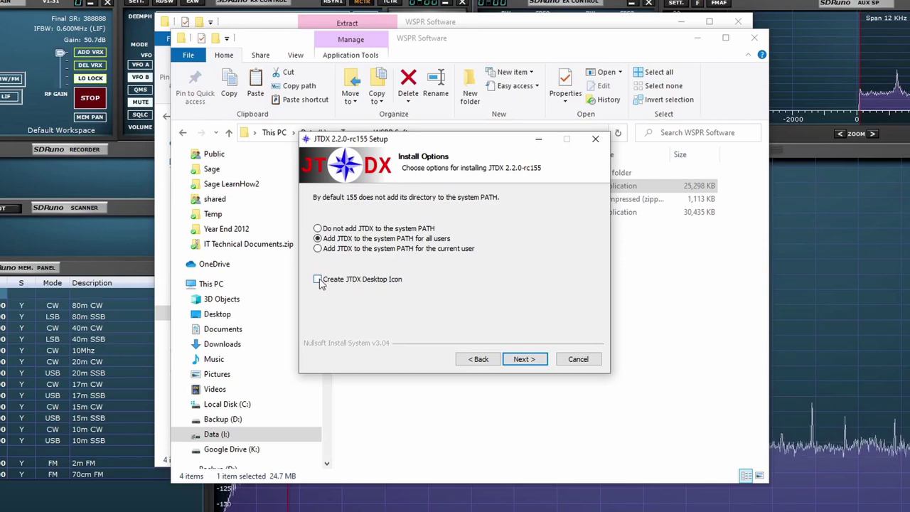
{"action": "left_click", "coordinate": [522, 360]}
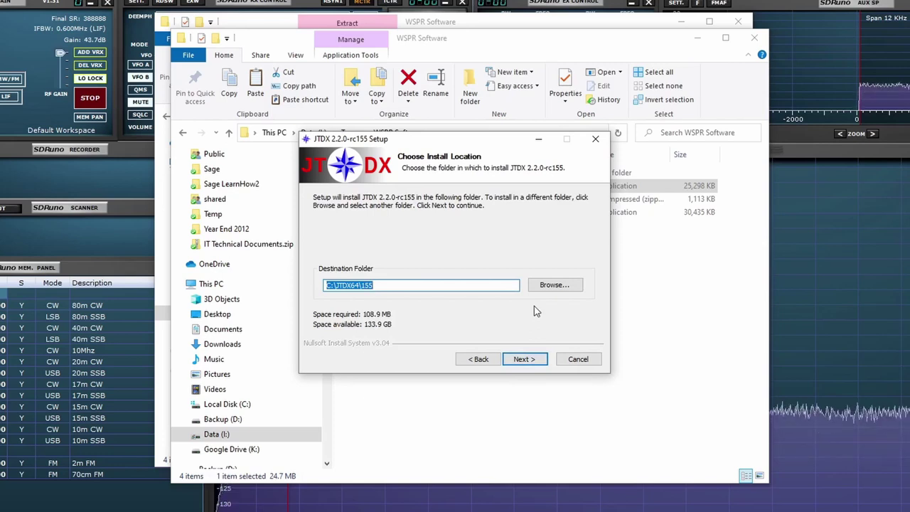
{"action": "left_click", "coordinate": [579, 360]}
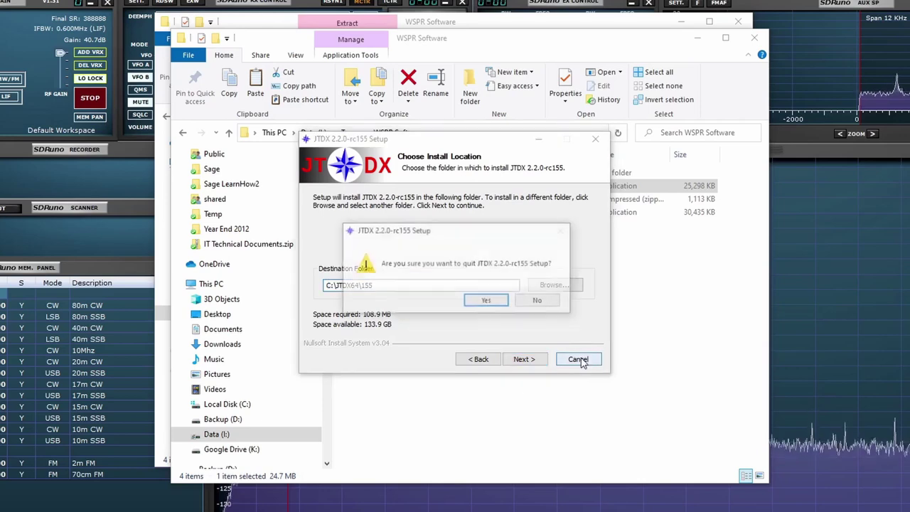
{"action": "left_click", "coordinate": [496, 302]}
Step: Walk through the wsjtx 2.3.0 setup as far as the install location, adding wsjtx to the PATH for all users, and quit it
{"action": "left_click", "coordinate": [389, 215]}
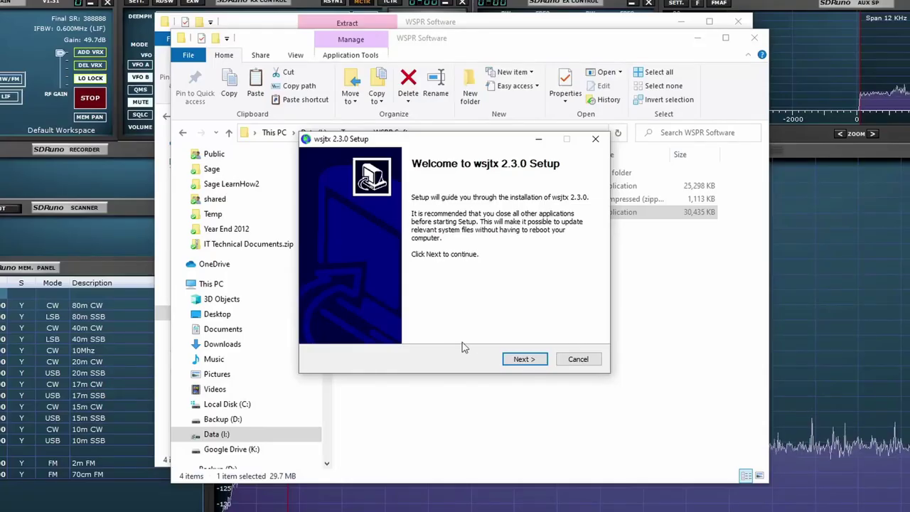
{"action": "left_click", "coordinate": [519, 355]}
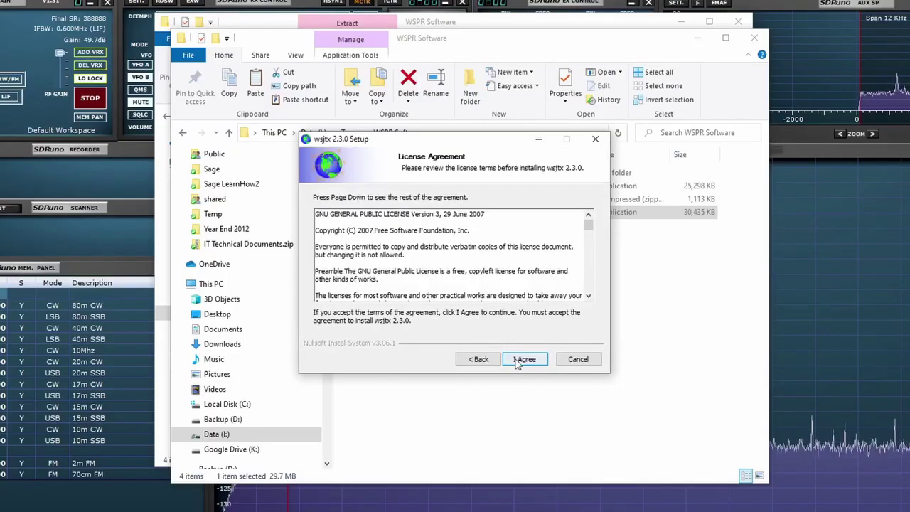
{"action": "left_click", "coordinate": [524, 358]}
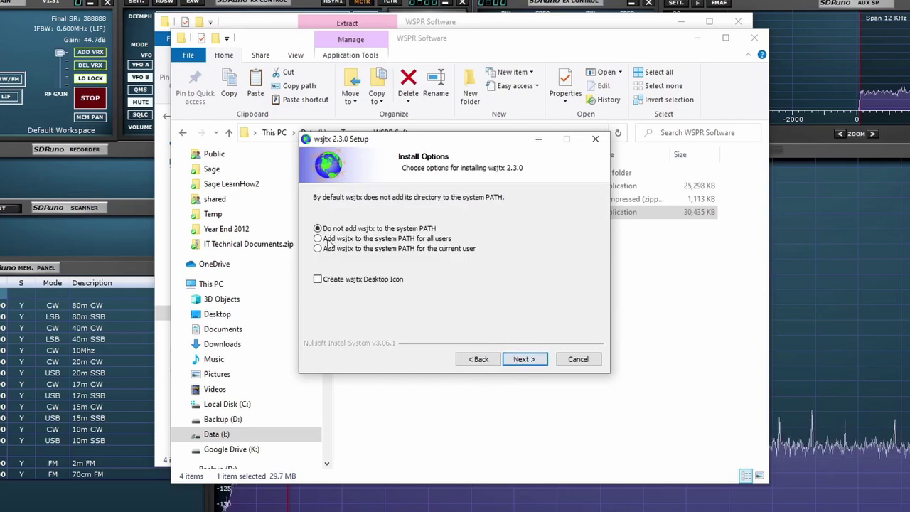
{"action": "left_click", "coordinate": [318, 239]}
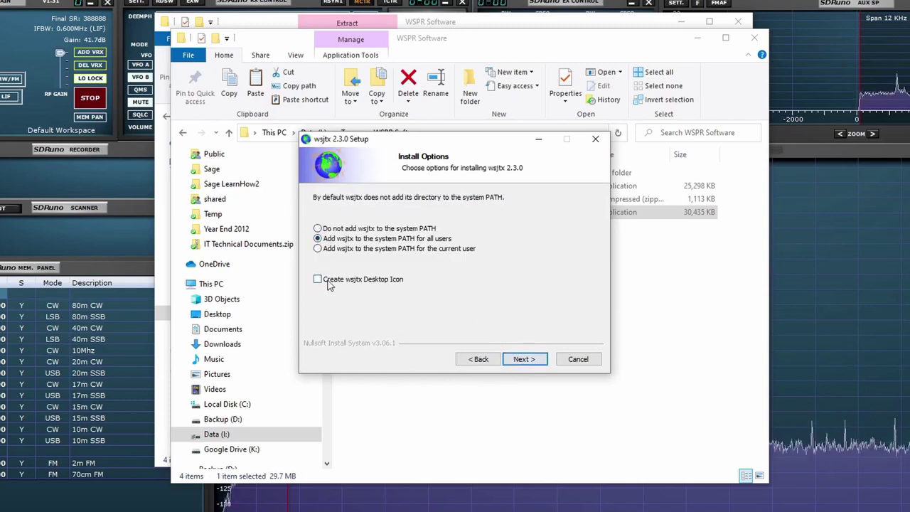
{"action": "left_click", "coordinate": [524, 359]}
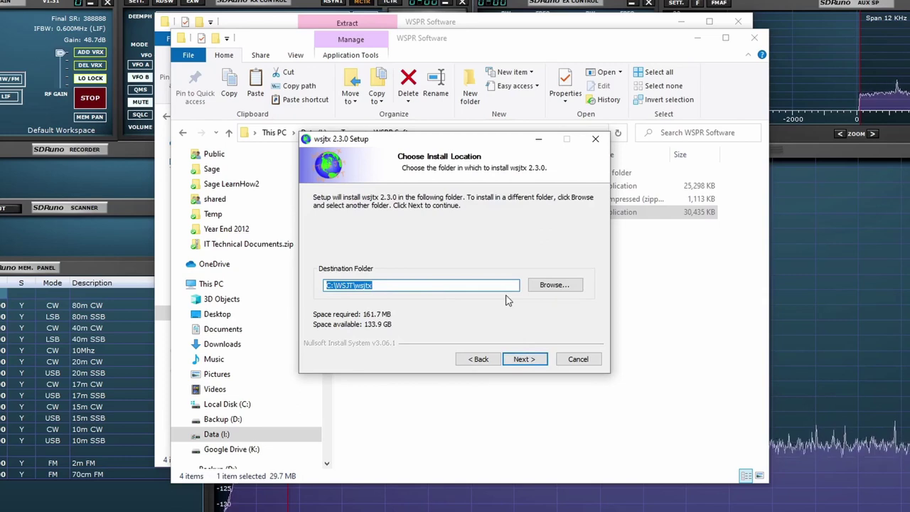
{"action": "left_click", "coordinate": [575, 361]}
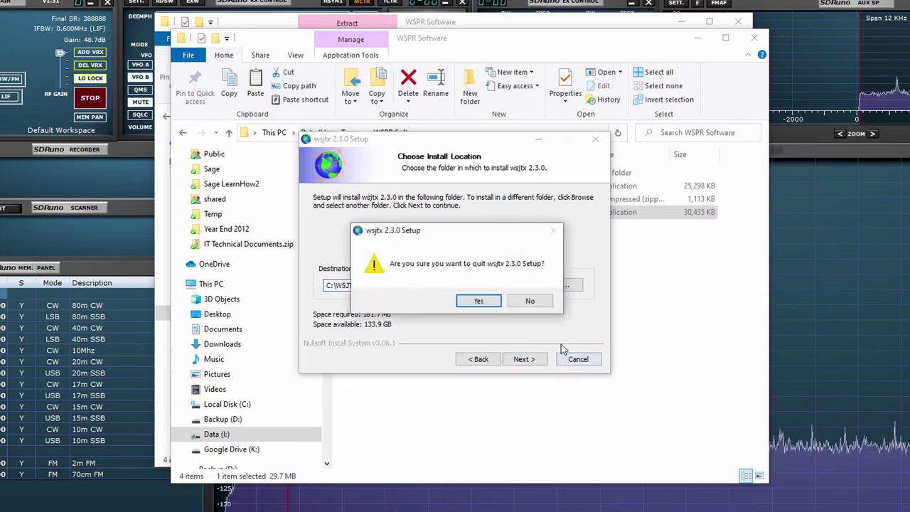
{"action": "left_click", "coordinate": [476, 301]}
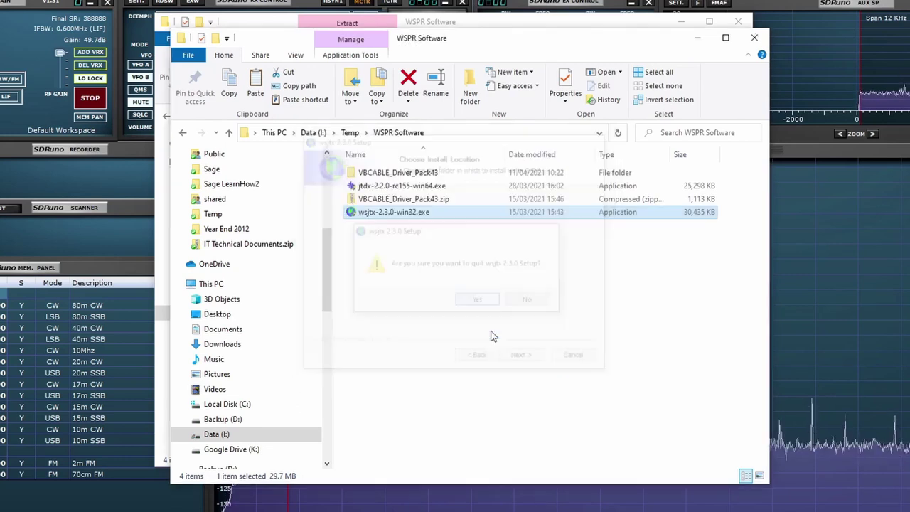
Step: Close both WSPR Software folder windows and launch WSJT-X from the desktop
{"action": "left_click", "coordinate": [756, 39]}
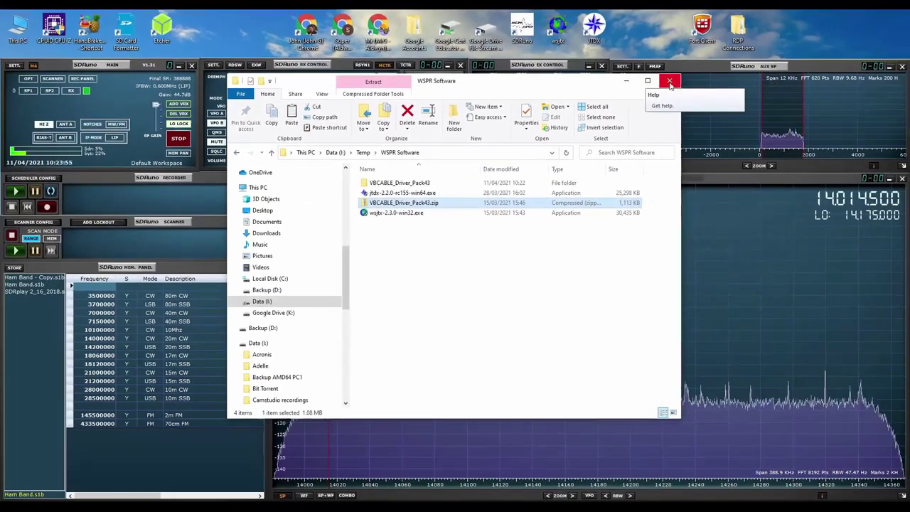
{"action": "left_click", "coordinate": [710, 46]}
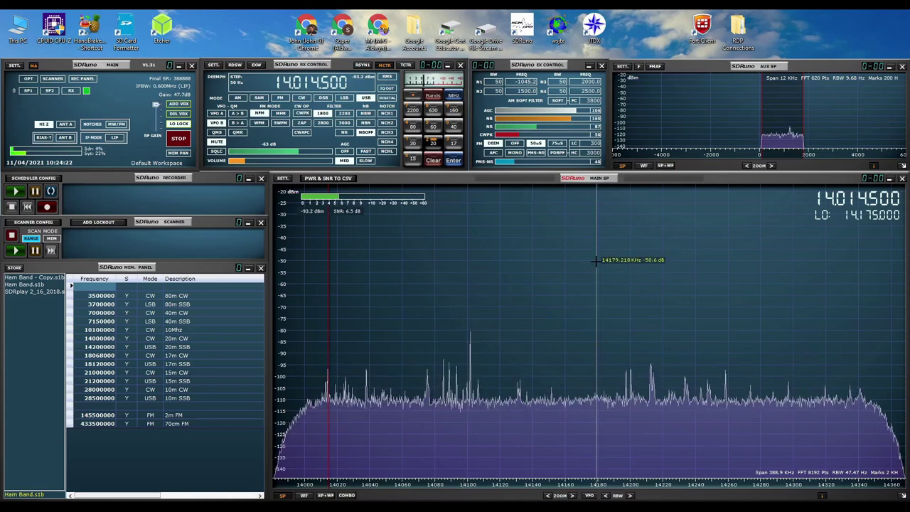
{"action": "left_click", "coordinate": [558, 27]}
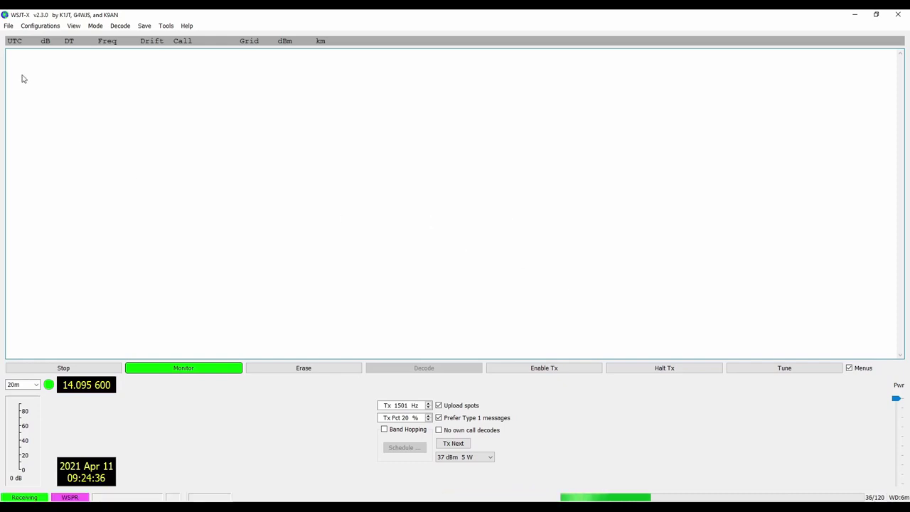
Step: Open the WSJT-X settings and review the station callsign, grid locator and decoded text font choices without changing them
{"action": "left_click", "coordinate": [8, 27]}
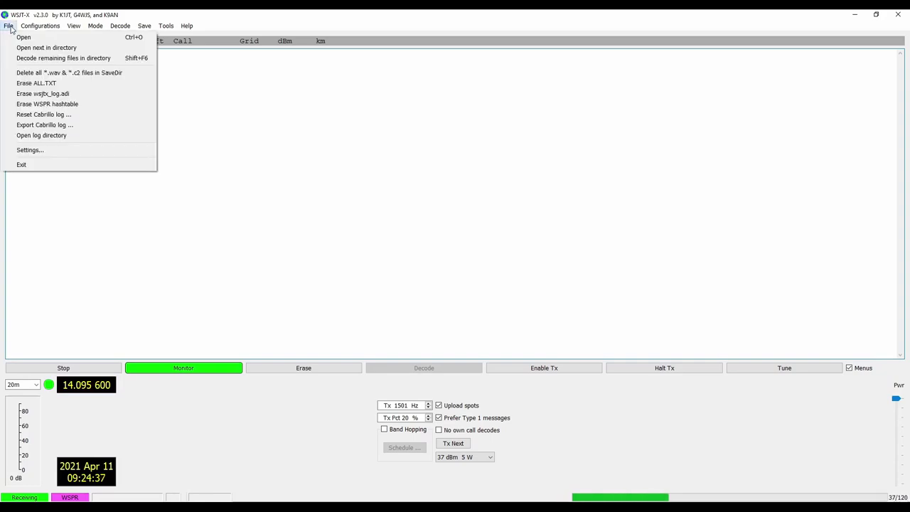
{"action": "left_click", "coordinate": [36, 150]}
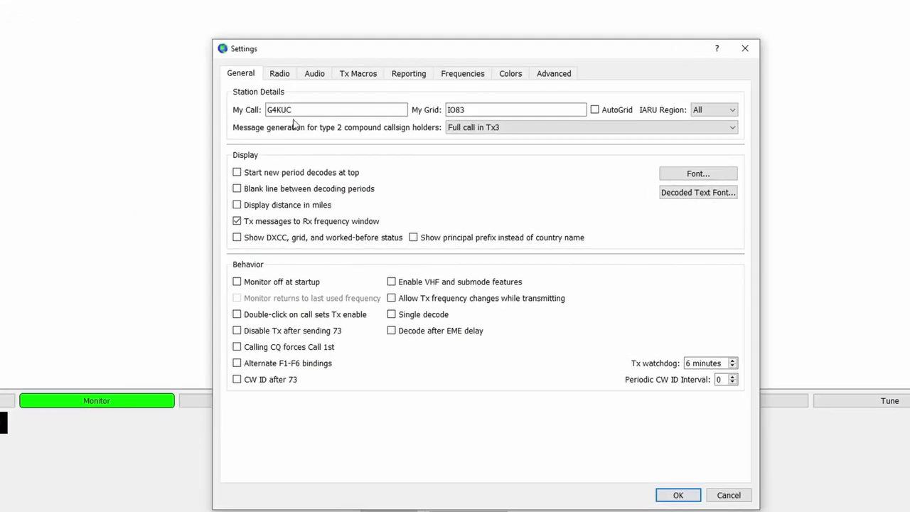
{"action": "left_click_drag", "start_coordinate": [307, 125], "coordinate": [273, 131]}
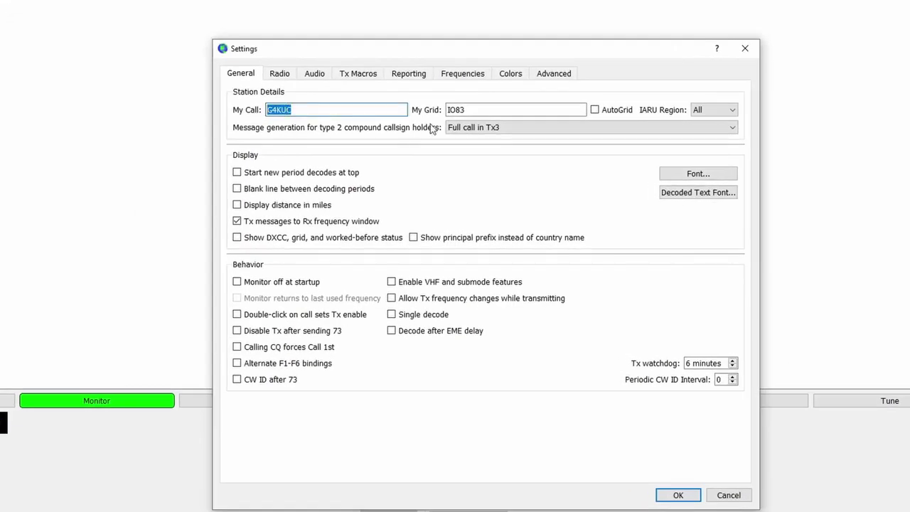
{"action": "left_click_drag", "start_coordinate": [481, 110], "coordinate": [447, 110]}
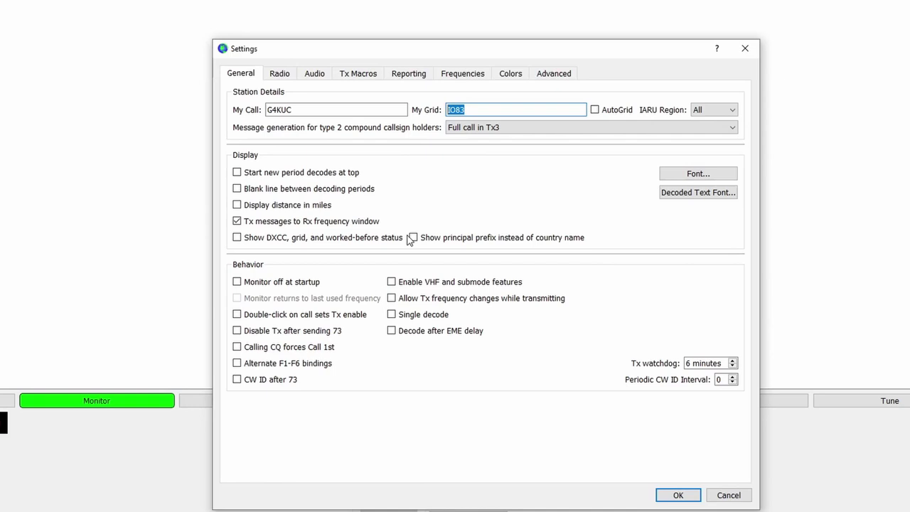
{"action": "left_click", "coordinate": [680, 193]}
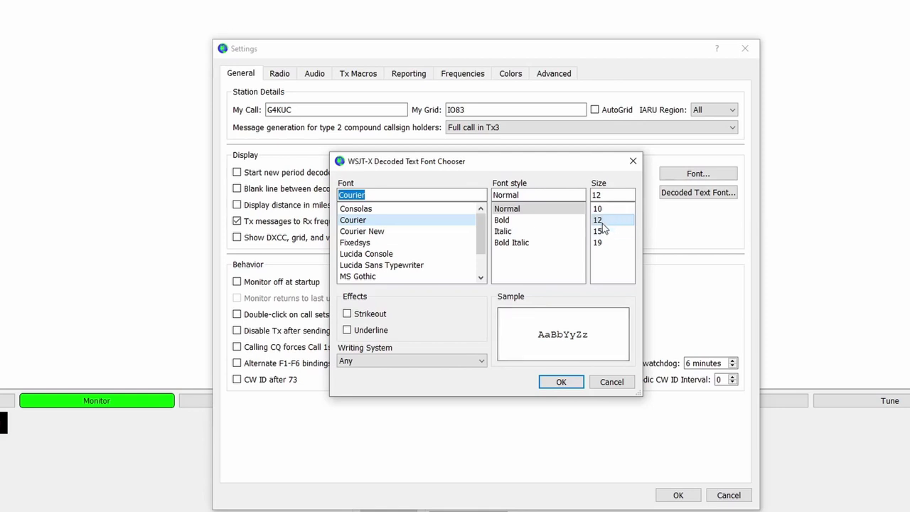
{"action": "left_click", "coordinate": [609, 382]}
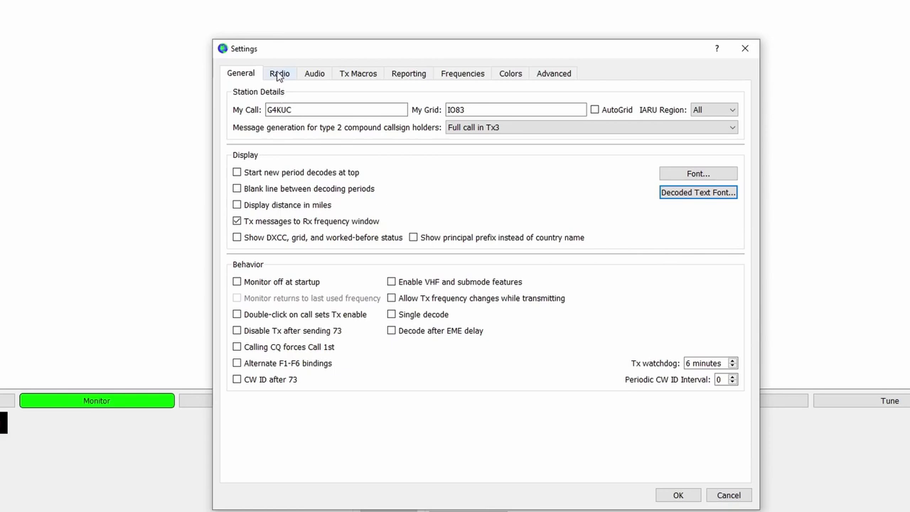
Step: Set the WSJT-X soundcard input to CABLE Output (VB-Audio Virtual Cable) in the audio settings
{"action": "left_click", "coordinate": [314, 74]}
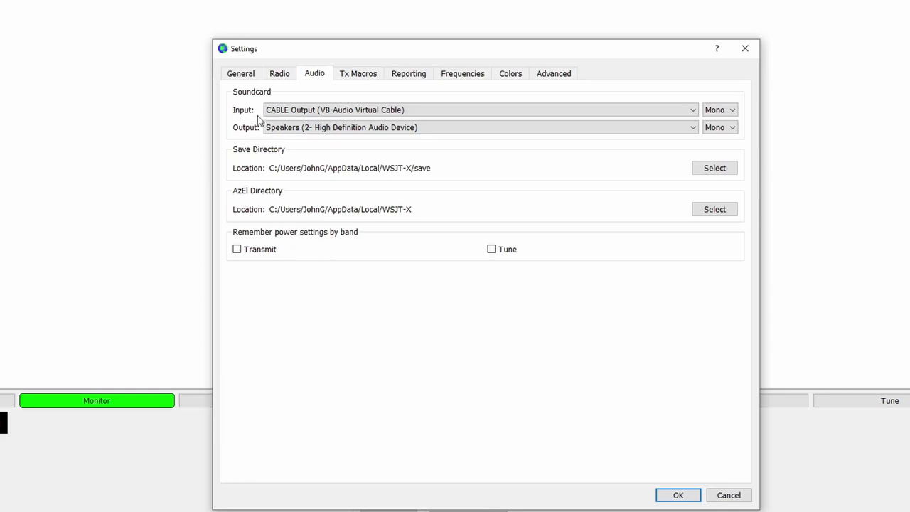
{"action": "left_click", "coordinate": [693, 111]}
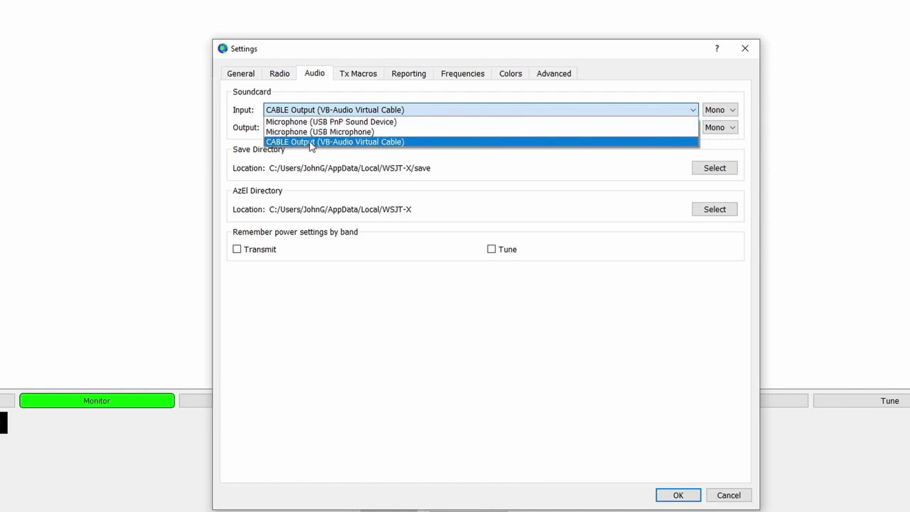
{"action": "left_click", "coordinate": [376, 144]}
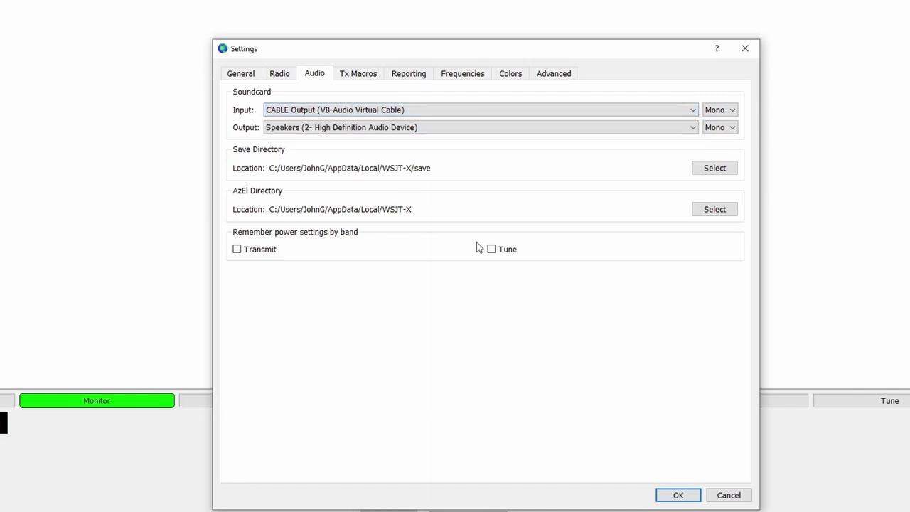
Step: Confirm the audio settings, quit WSJT-X and launch JTDX from the desktop
{"action": "left_click", "coordinate": [673, 495]}
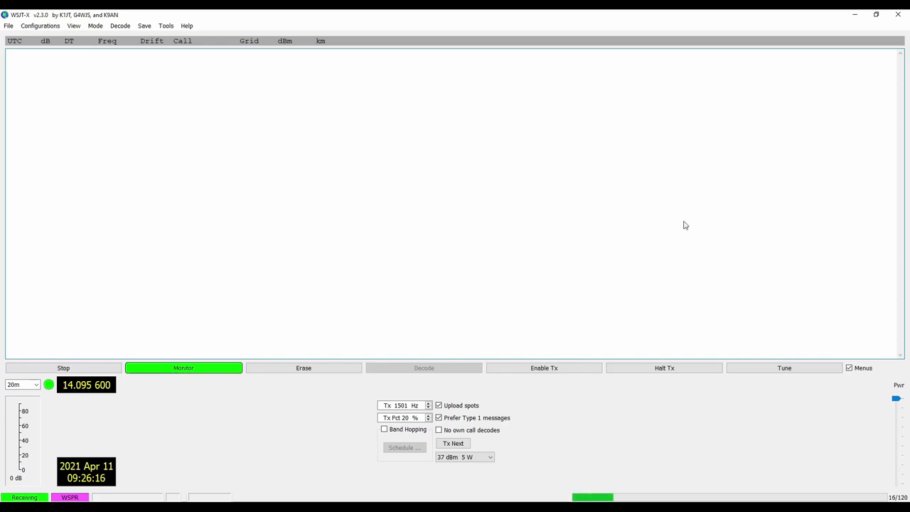
{"action": "left_click", "coordinate": [897, 18]}
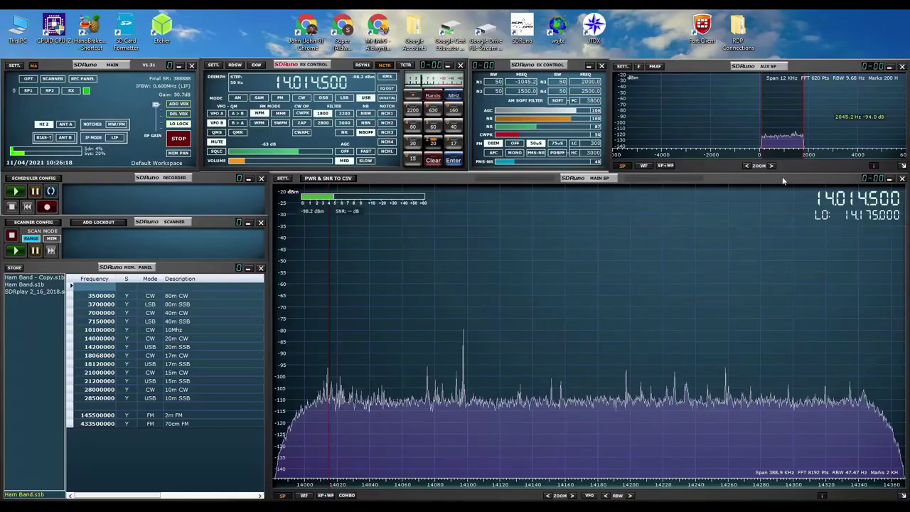
{"action": "double_click", "coordinate": [595, 29]}
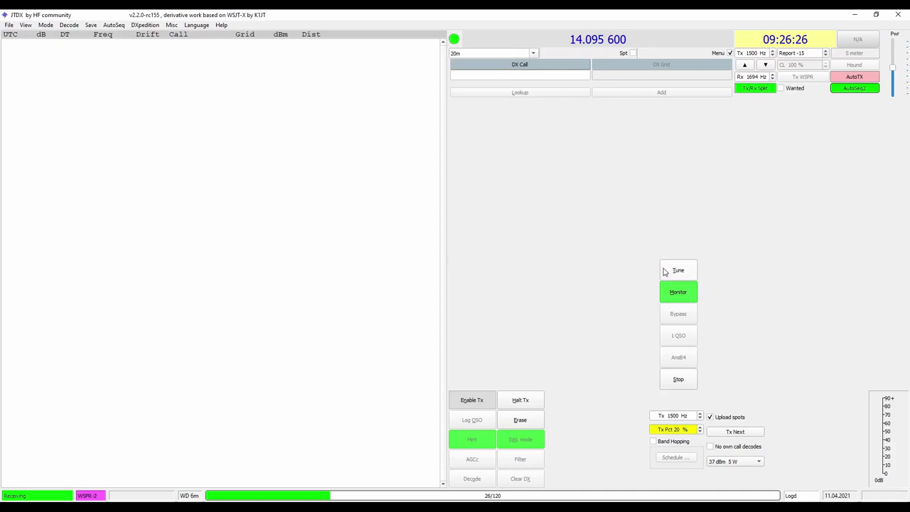
Step: Review the station callsign, grid locator and soundcard input in the JTDX settings, and close them without changes
{"action": "left_click", "coordinate": [9, 24]}
{"action": "left_click", "coordinate": [30, 125]}
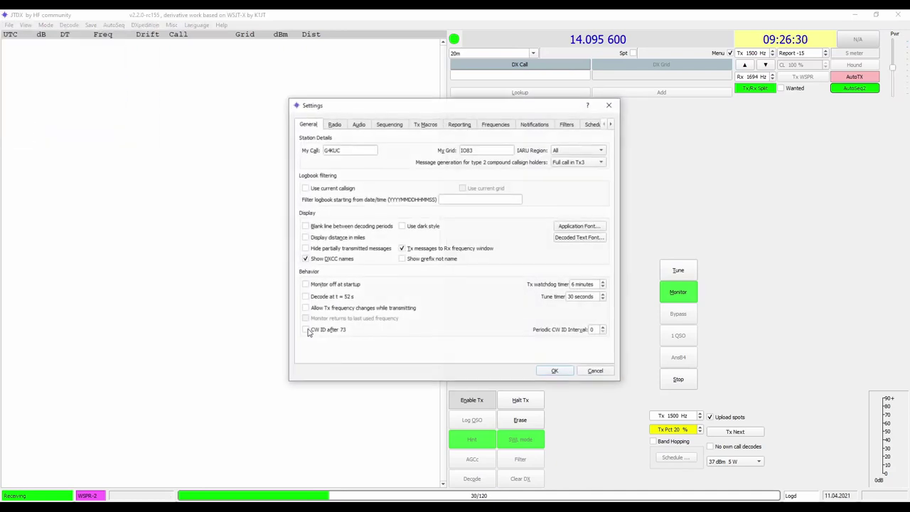
{"action": "double_click", "coordinate": [350, 150]}
{"action": "left_click_drag", "start_coordinate": [489, 150], "coordinate": [458, 150]}
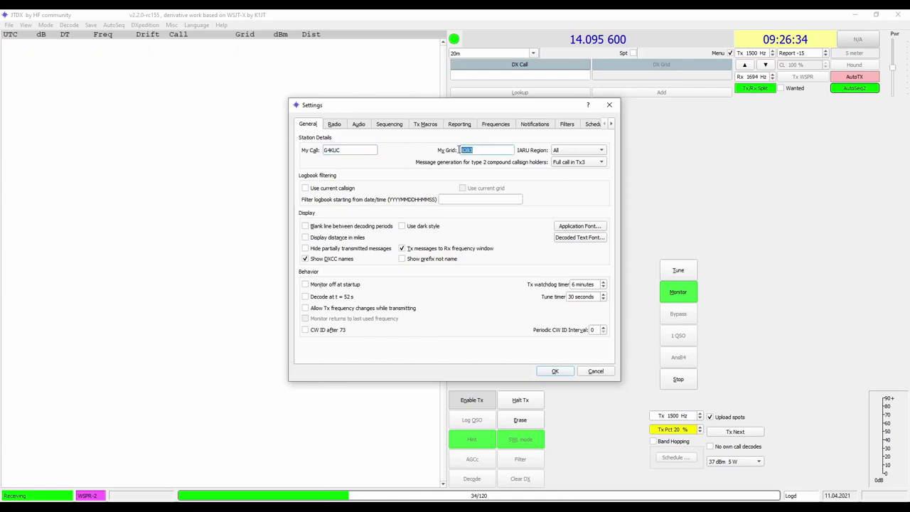
{"action": "left_click", "coordinate": [358, 126]}
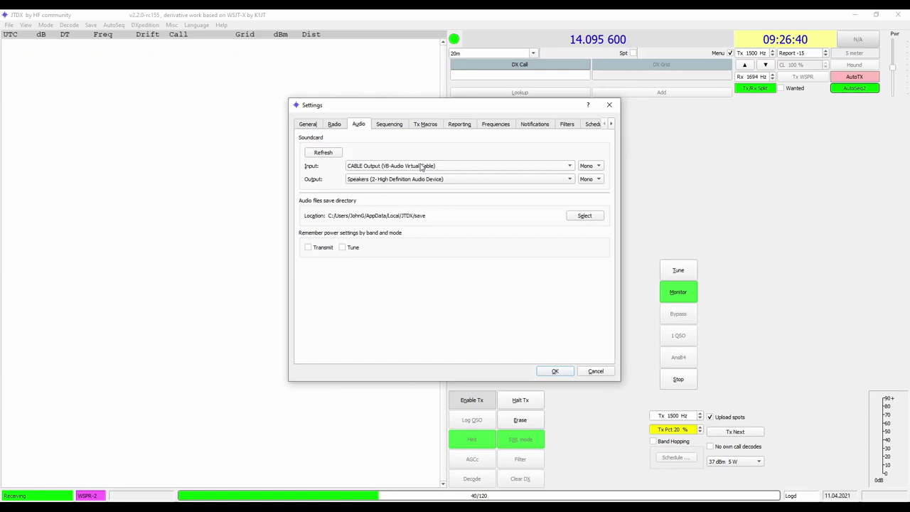
{"action": "left_click", "coordinate": [609, 106]}
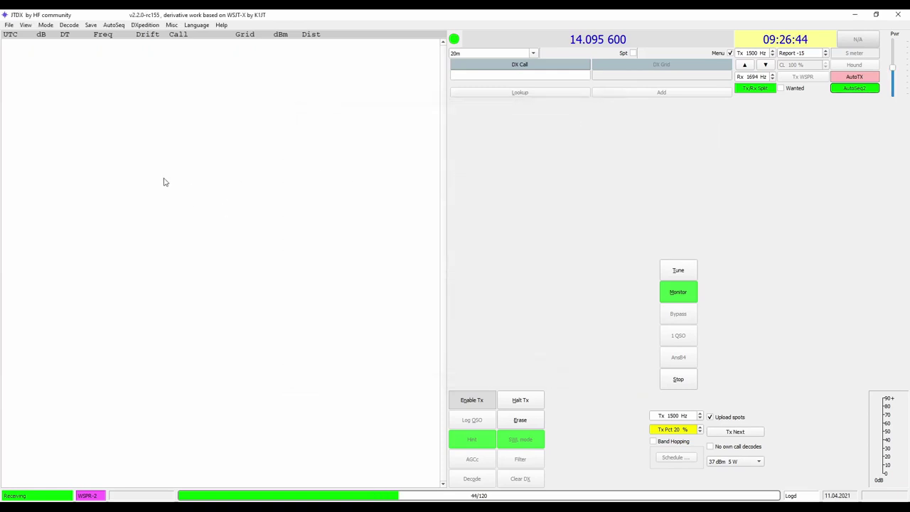
Step: Set JTDX to FT8 mode on the 20m frequency 14.074 000 MHz
{"action": "left_click", "coordinate": [47, 26]}
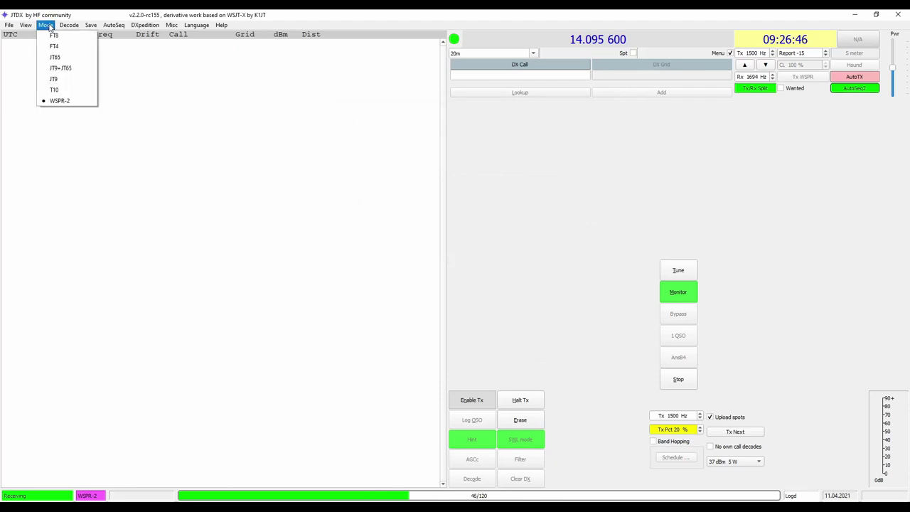
{"action": "left_click", "coordinate": [52, 35]}
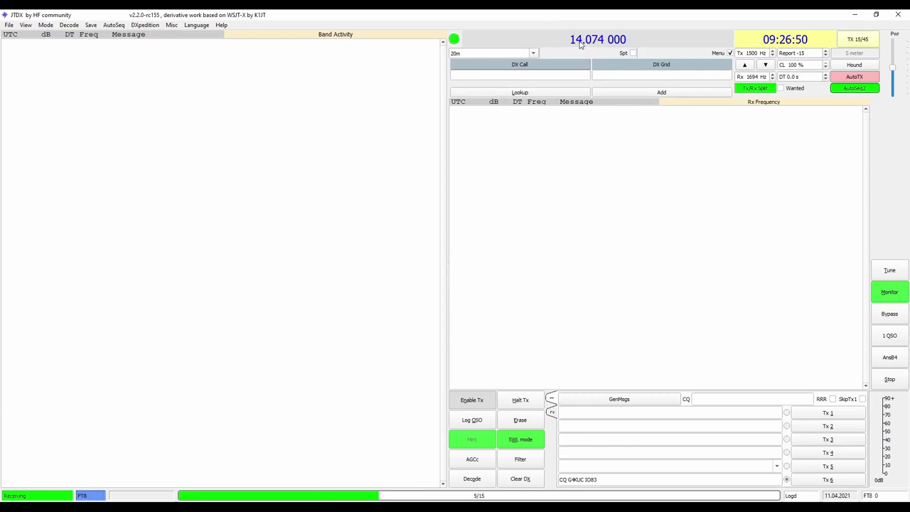
{"action": "left_click", "coordinate": [533, 53]}
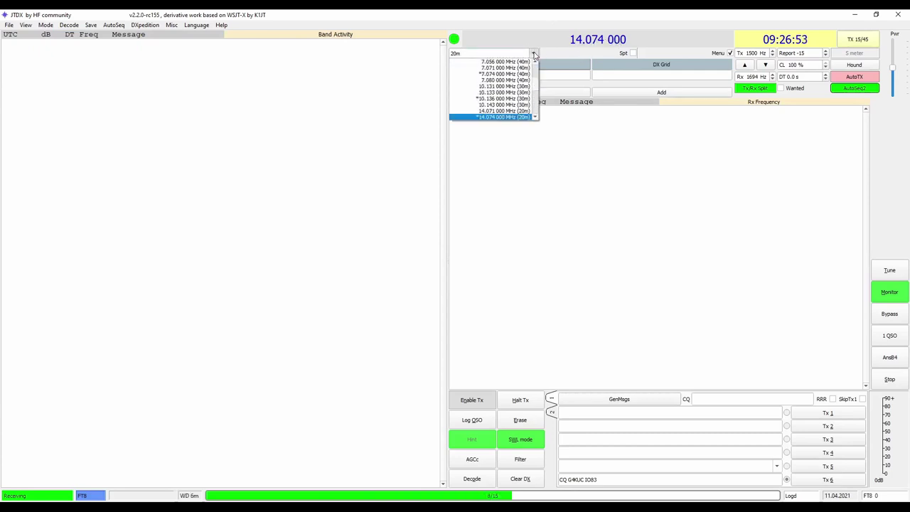
{"action": "left_click", "coordinate": [516, 116]}
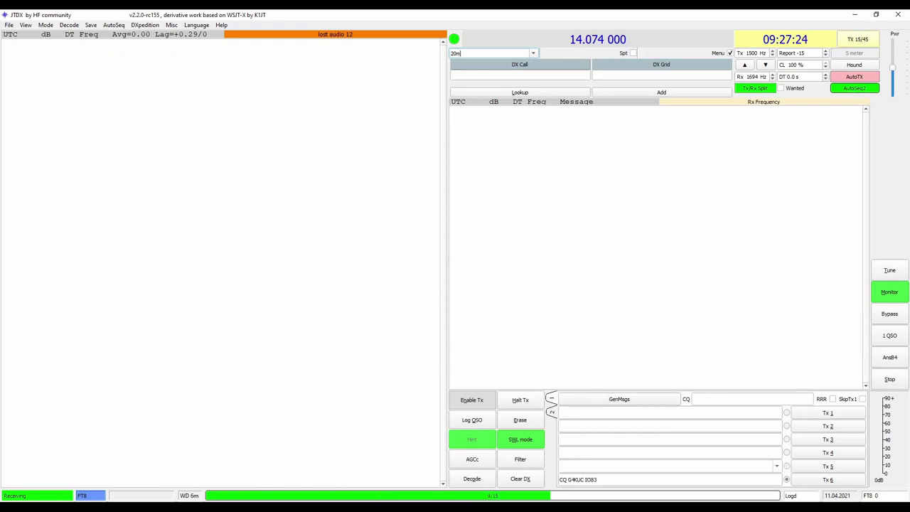
Step: Switch to SDRuno and bring its receiver control and spectrum windows in front of JTDX
{"action": "left_click", "coordinate": [306, 506]}
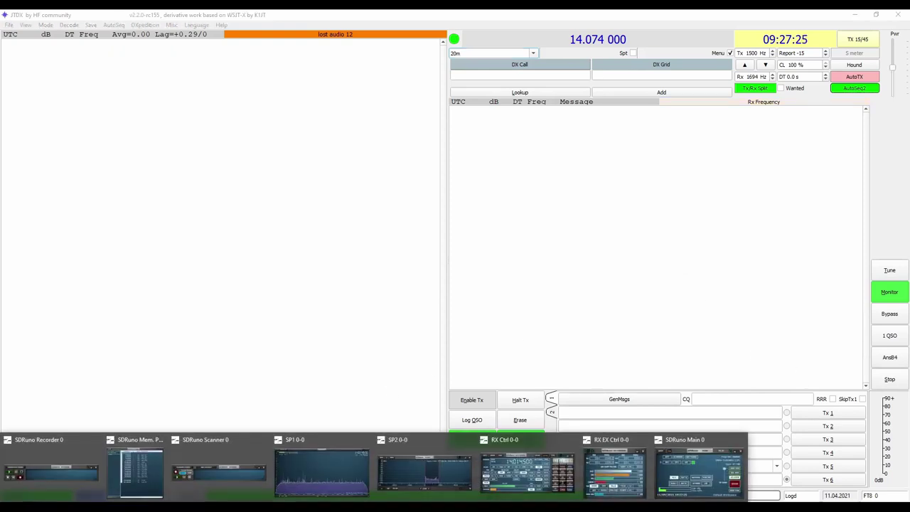
{"action": "left_click", "coordinate": [538, 444]}
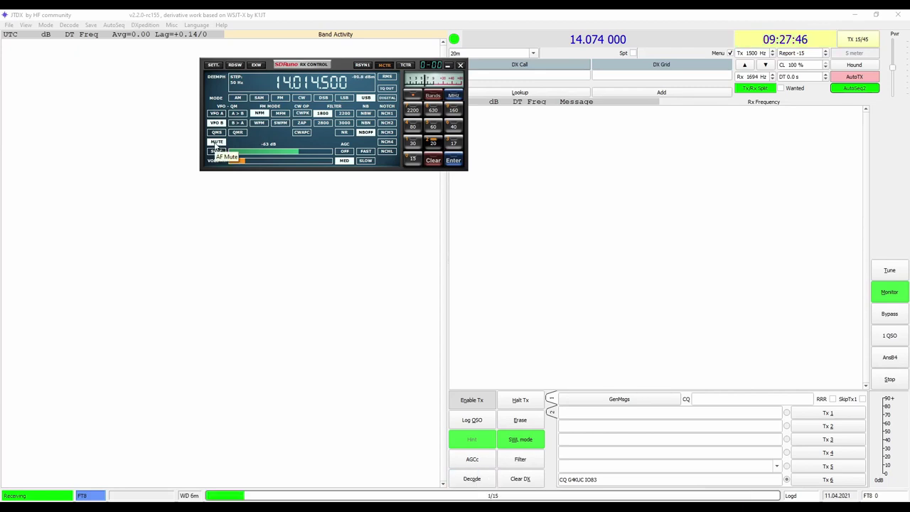
{"action": "mouse_move", "coordinate": [377, 507]}
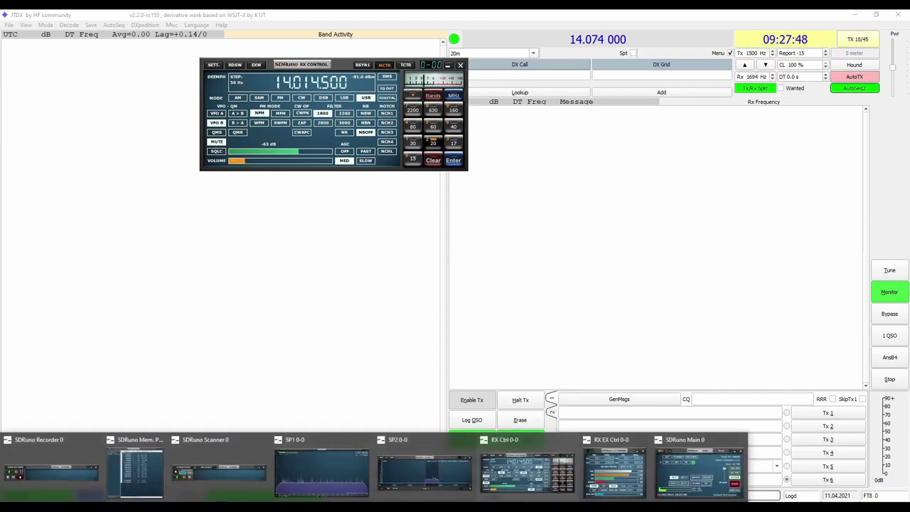
{"action": "left_click", "coordinate": [317, 448]}
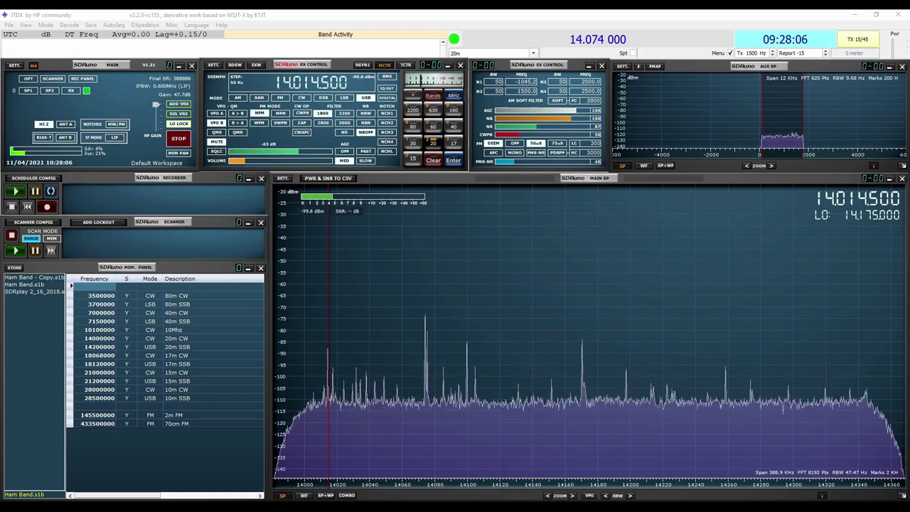
{"action": "left_click", "coordinate": [456, 459]}
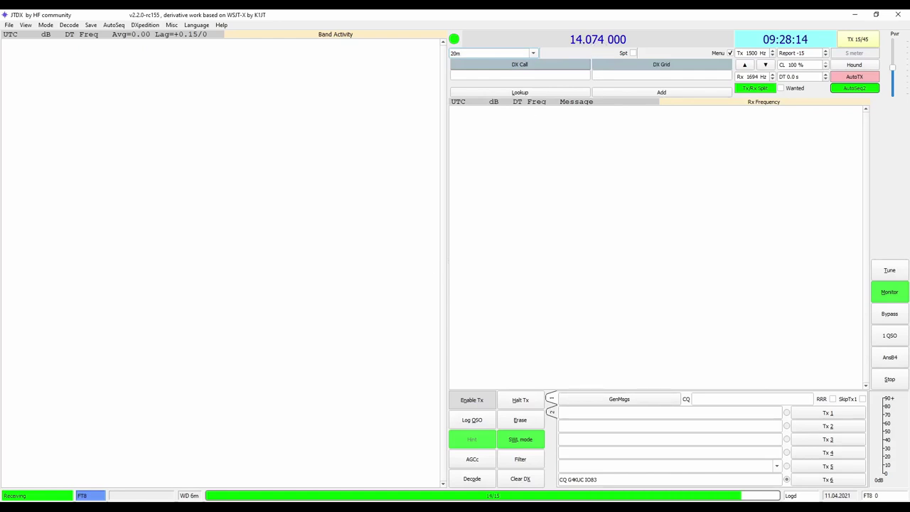
{"action": "key", "text": "super+1"}
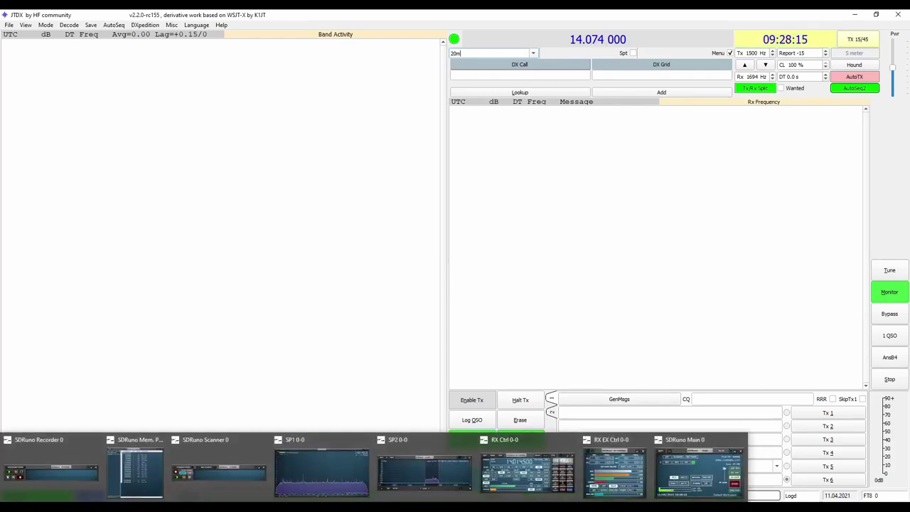
{"action": "left_click", "coordinate": [444, 444]}
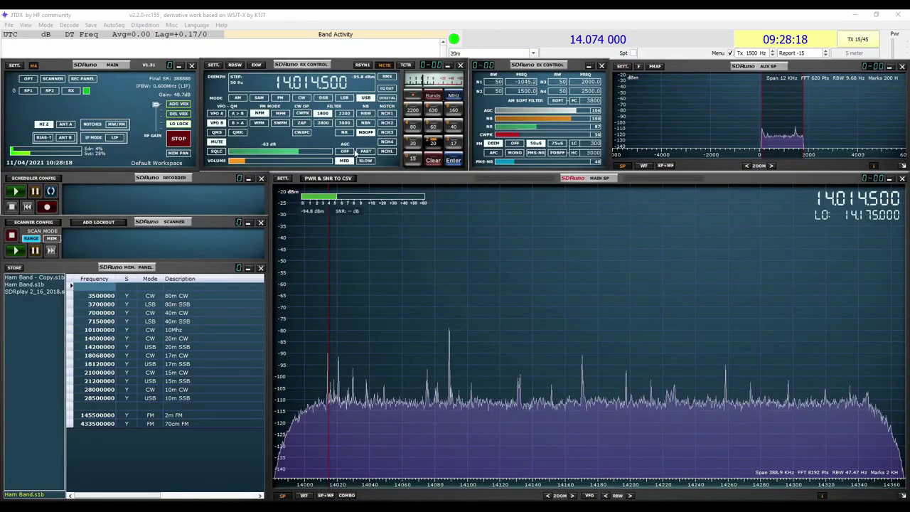
Step: Tune the SDRuno receiver to 14.074.000 MHz to match the FT8 frequency in JTDX
{"action": "left_click", "coordinate": [306, 85]}
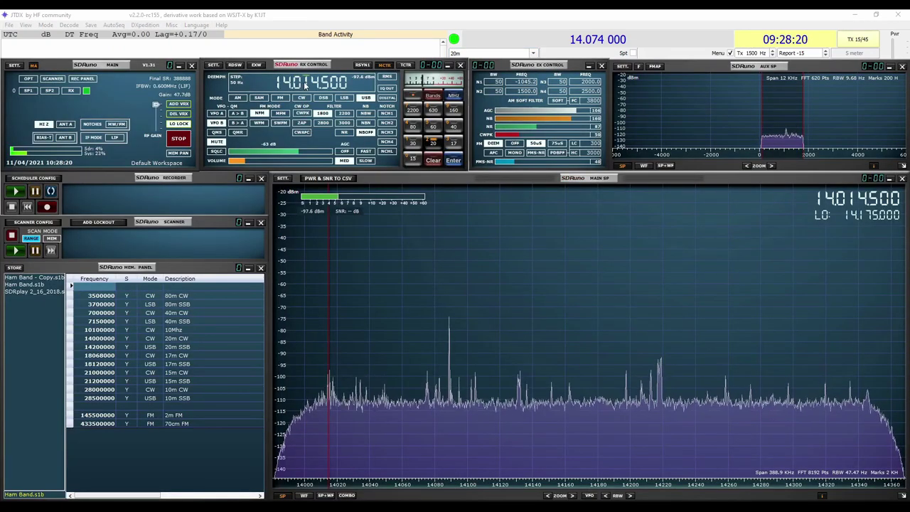
{"action": "scroll", "coordinate": [306, 85], "scroll_direction": "up", "scroll_amount": 4}
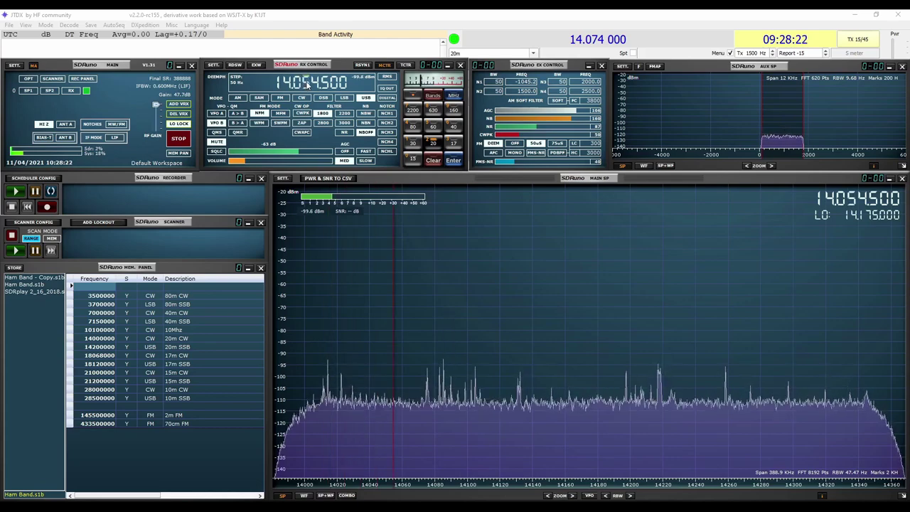
{"action": "scroll", "coordinate": [307, 85], "scroll_direction": "up", "scroll_amount": 2}
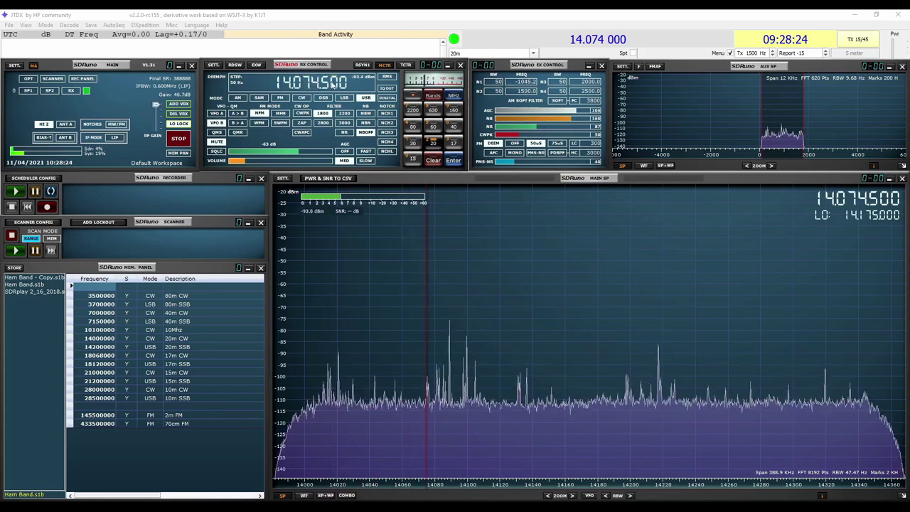
{"action": "scroll", "coordinate": [330, 84], "scroll_direction": "down", "scroll_amount": 4}
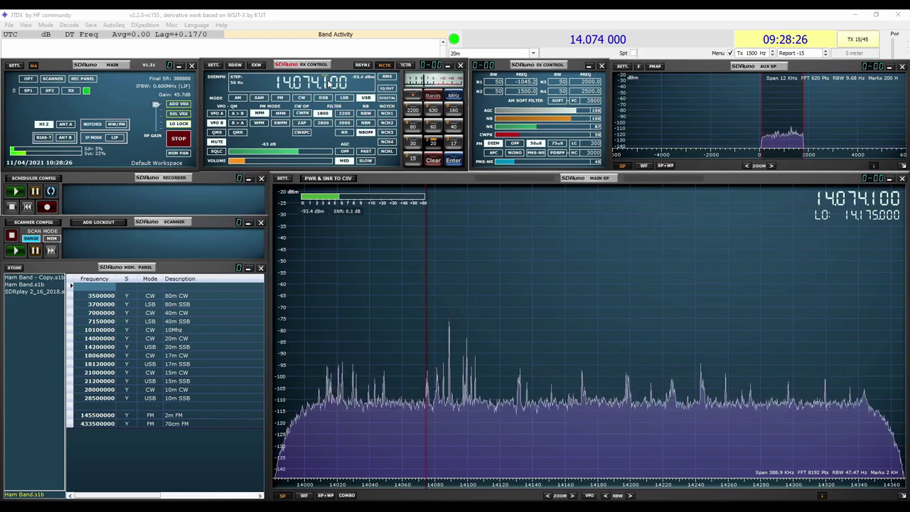
{"action": "scroll", "coordinate": [330, 84], "scroll_direction": "down", "scroll_amount": 1}
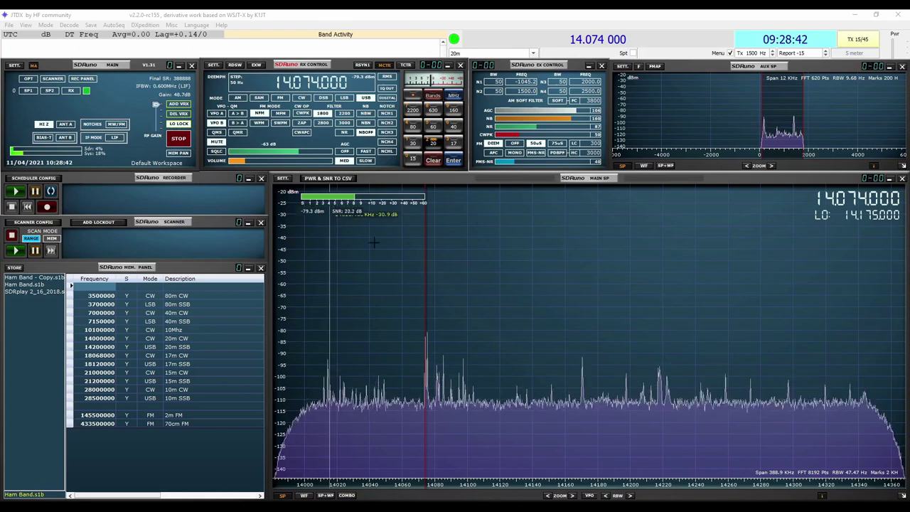
Step: Set the SDRuno receiver's WME output device to CABLE Input (VB-Audio) and close the RX settings
{"action": "left_click", "coordinate": [212, 66]}
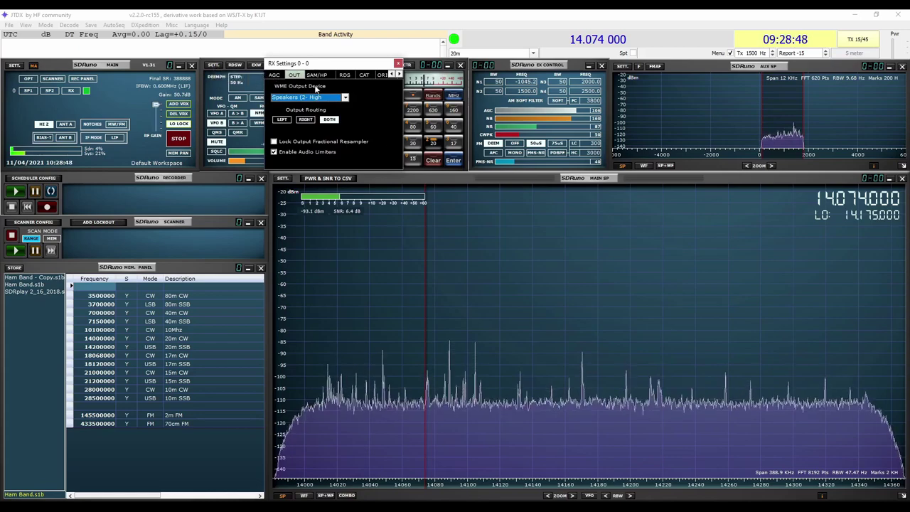
{"action": "left_click", "coordinate": [275, 76]}
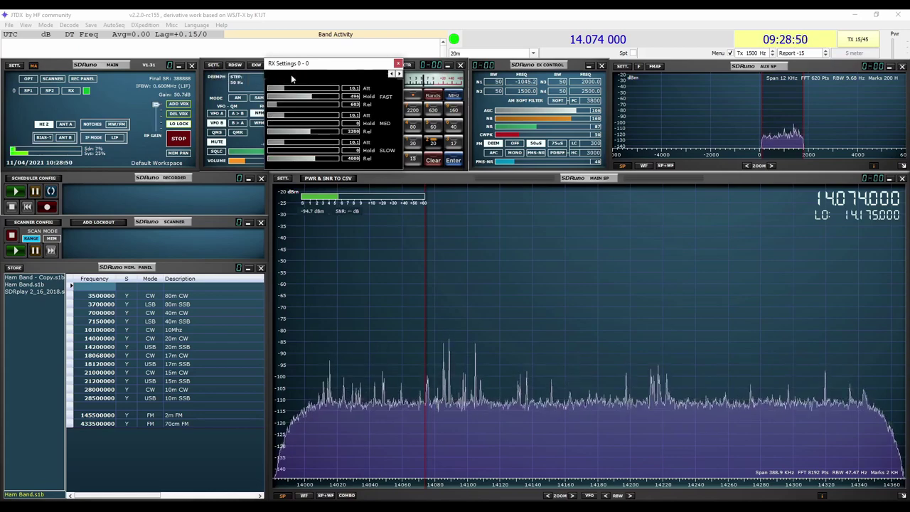
{"action": "left_click", "coordinate": [292, 76]}
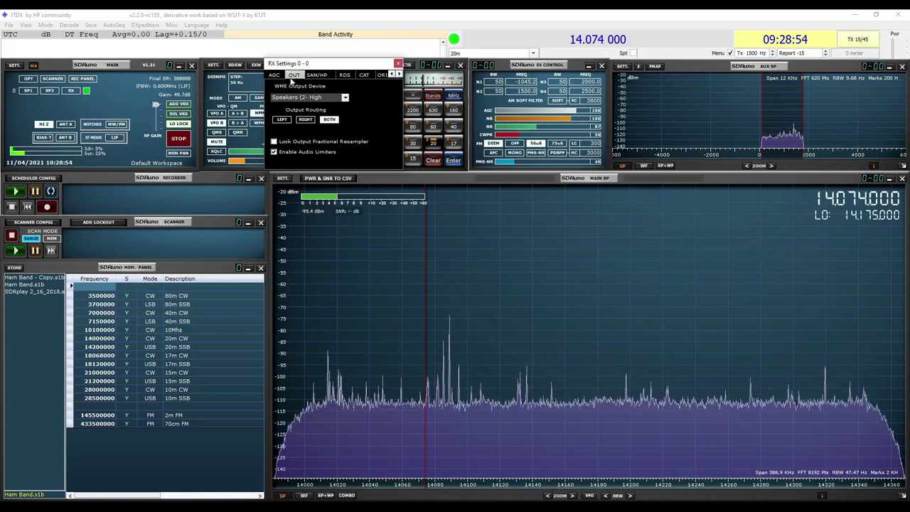
{"action": "left_click", "coordinate": [345, 98]}
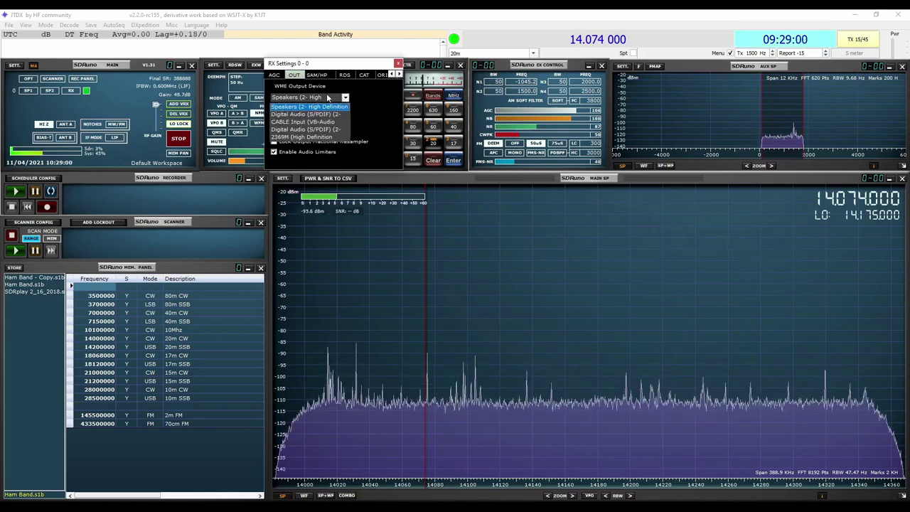
{"action": "left_click", "coordinate": [290, 124]}
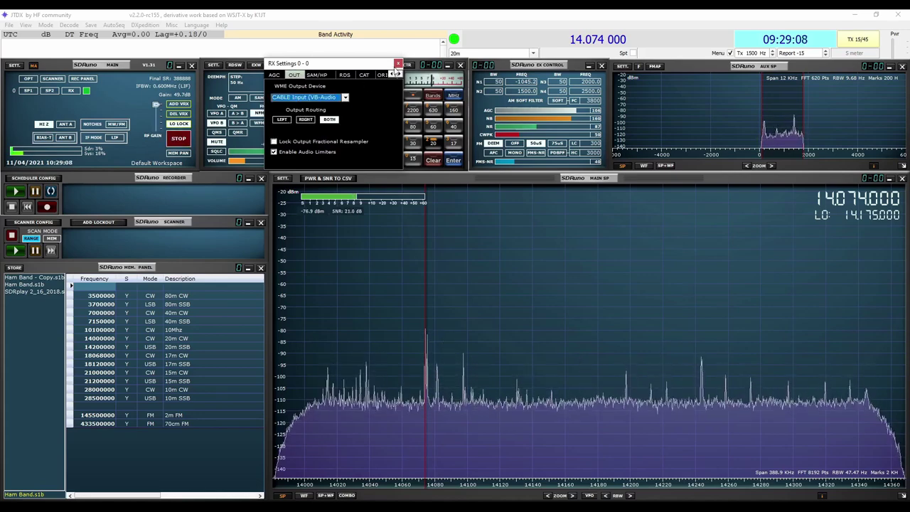
{"action": "left_click", "coordinate": [398, 63]}
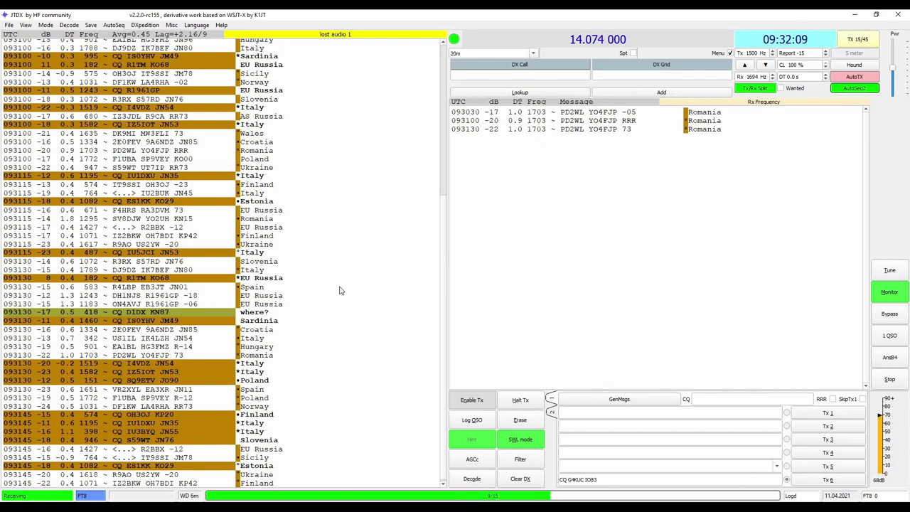
Step: Quit JTDX and launch WSJT-X from the desktop in WSPR mode
{"action": "left_click", "coordinate": [897, 14]}
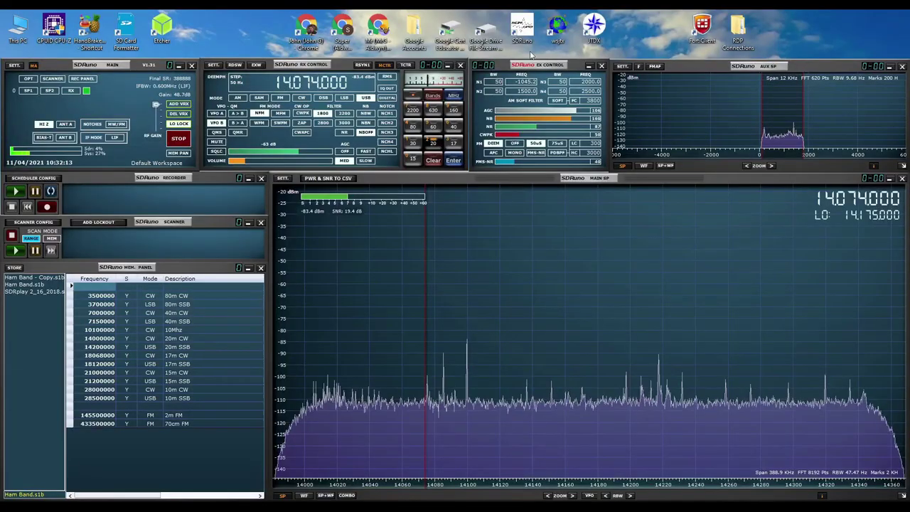
{"action": "double_click", "coordinate": [557, 29]}
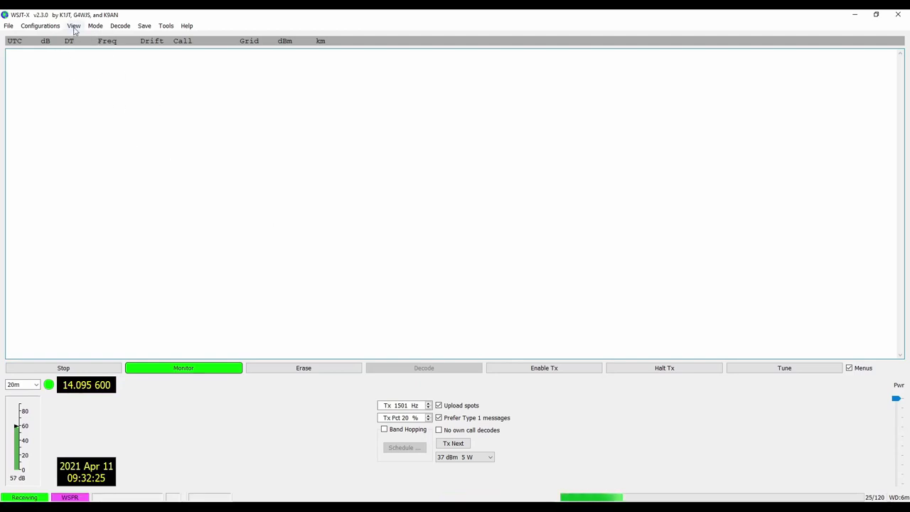
{"action": "left_click", "coordinate": [95, 26]}
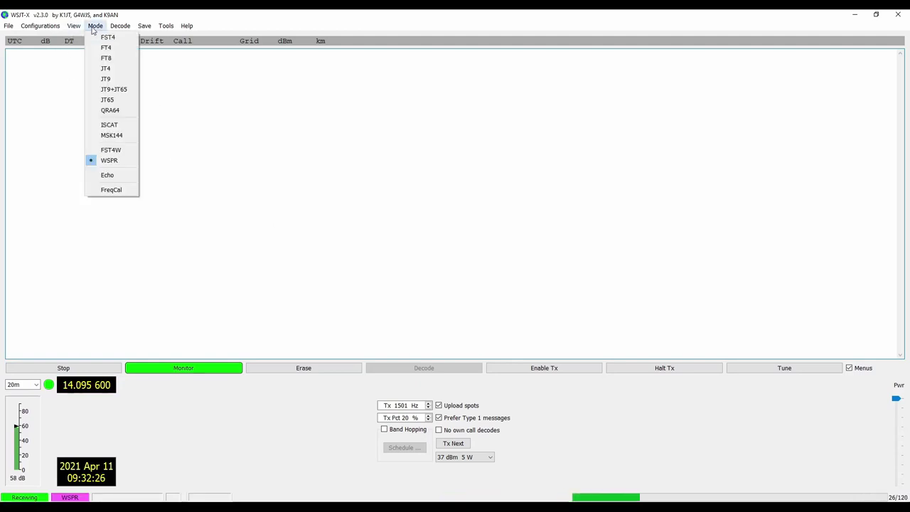
{"action": "left_click", "coordinate": [107, 159]}
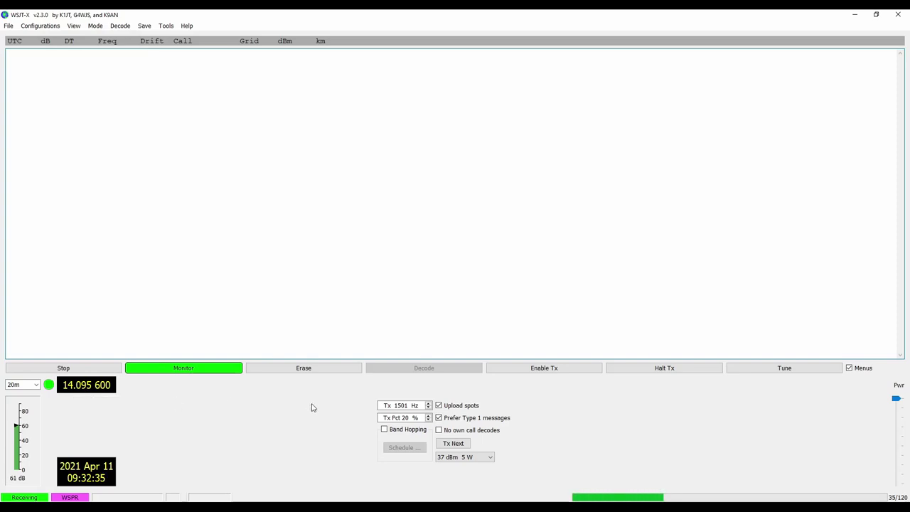
Step: Switch to SDRuno and tune the receiver to 14.095.600 MHz to match the 20 m WSPR frequency in WSJT-X
{"action": "left_click", "coordinate": [376, 506]}
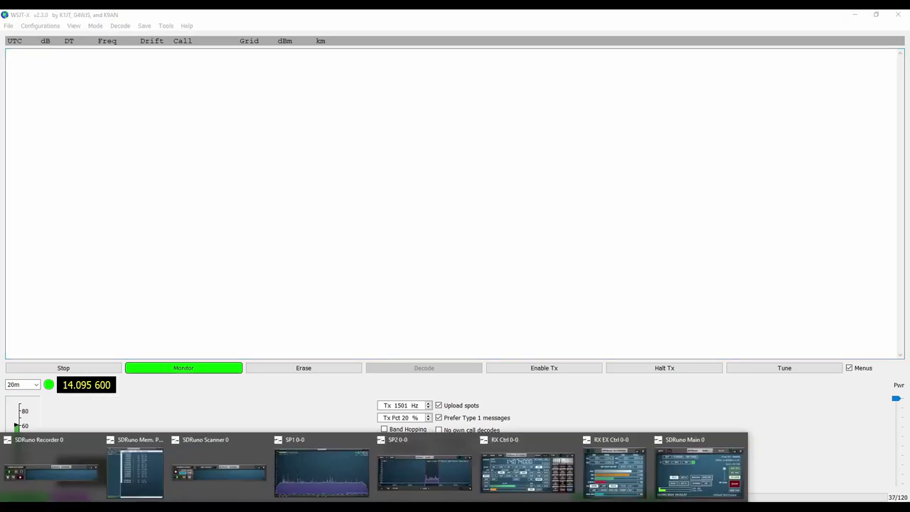
{"action": "left_click", "coordinate": [456, 448]}
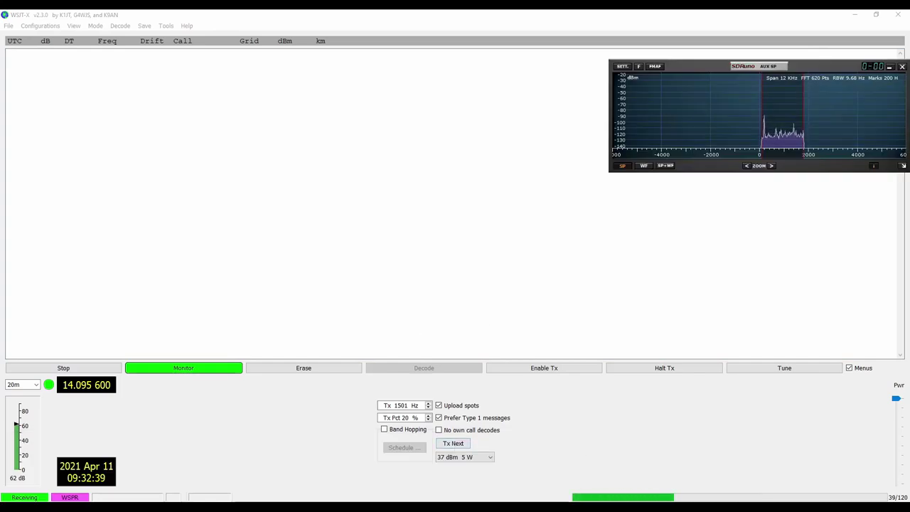
{"action": "left_click", "coordinate": [376, 506]}
{"action": "left_click", "coordinate": [528, 462]}
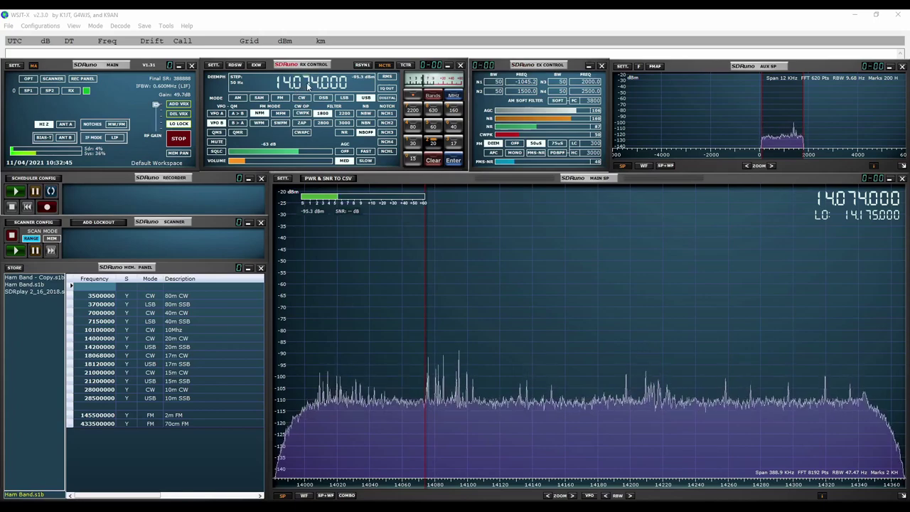
{"action": "scroll", "coordinate": [308, 85], "scroll_direction": "up", "scroll_amount": 2}
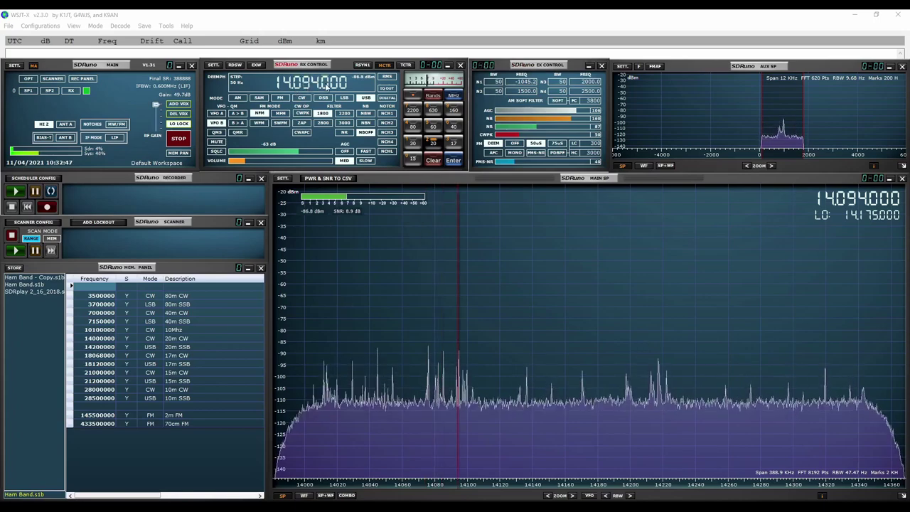
{"action": "scroll", "coordinate": [317, 86], "scroll_direction": "up", "scroll_amount": 1}
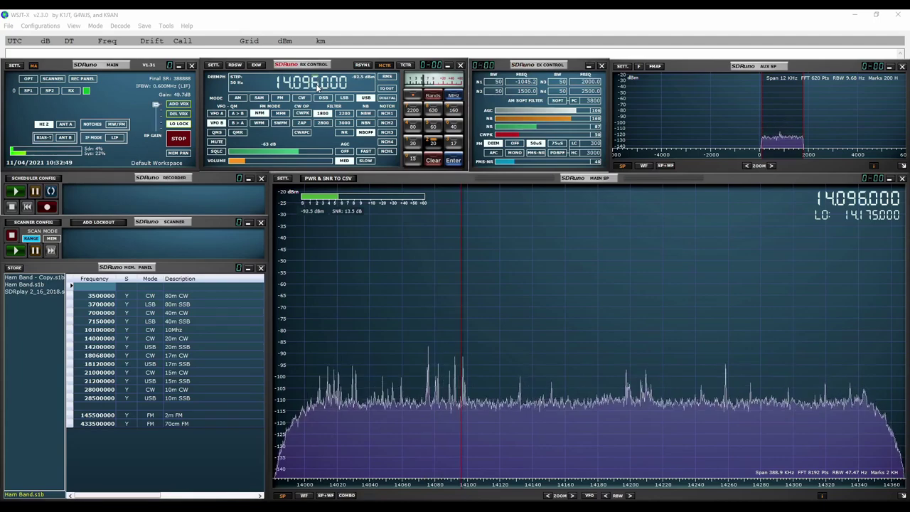
{"action": "scroll", "coordinate": [325, 86], "scroll_direction": "up", "scroll_amount": 6}
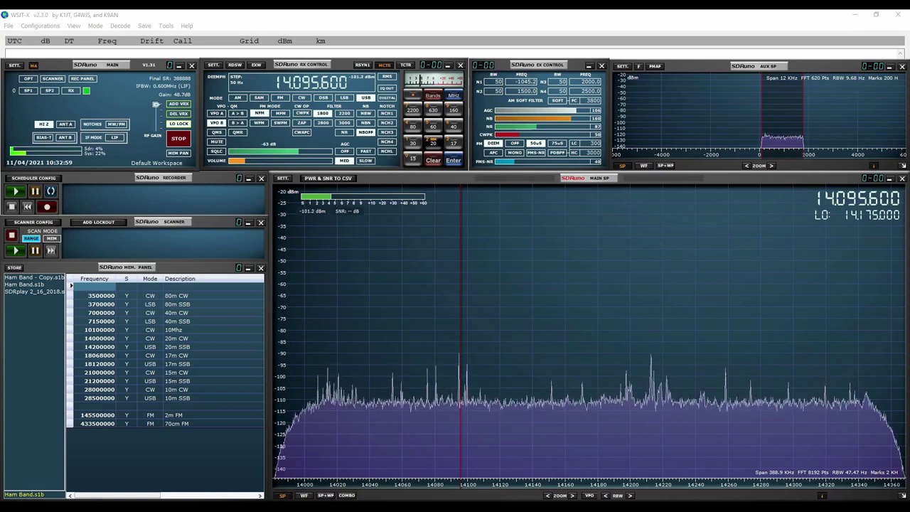
Step: Return to the main WSJT-X window and change the band to 10.138 700 MHz (30m)
{"action": "mouse_move", "coordinate": [416, 496]}
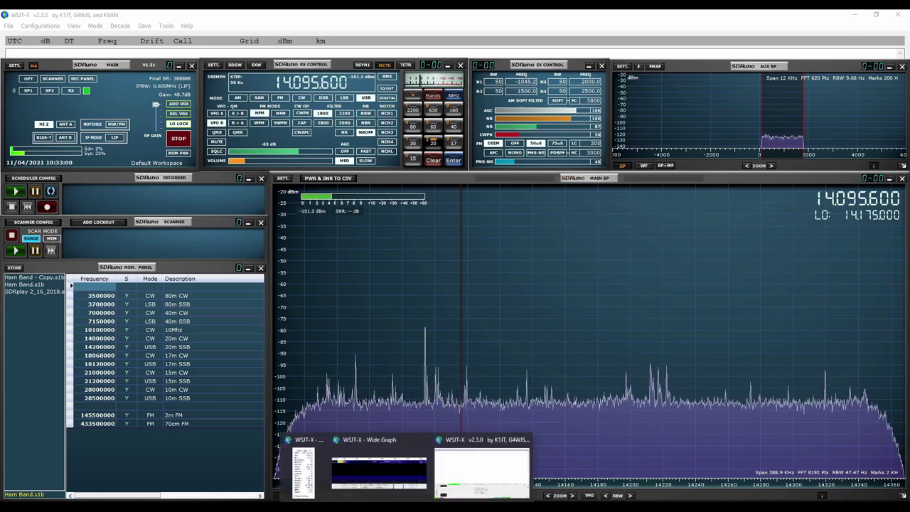
{"action": "left_click", "coordinate": [483, 472]}
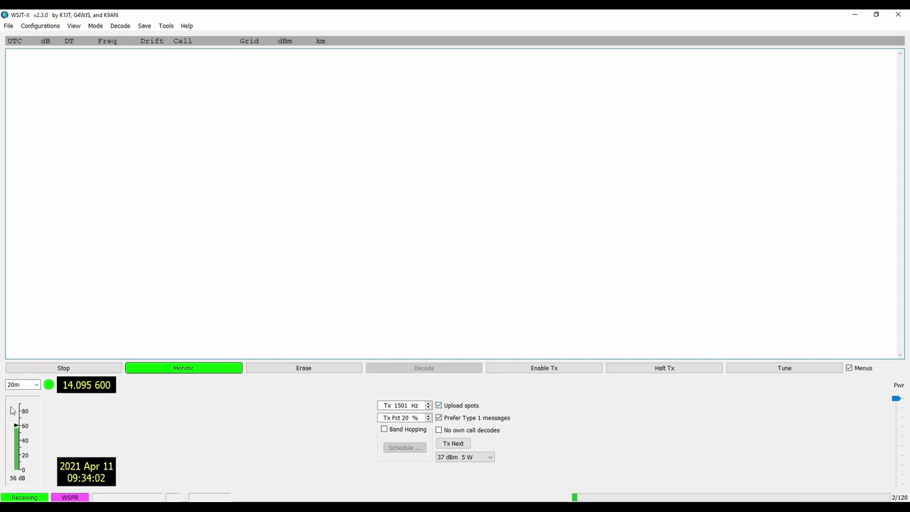
{"action": "left_click", "coordinate": [22, 385]}
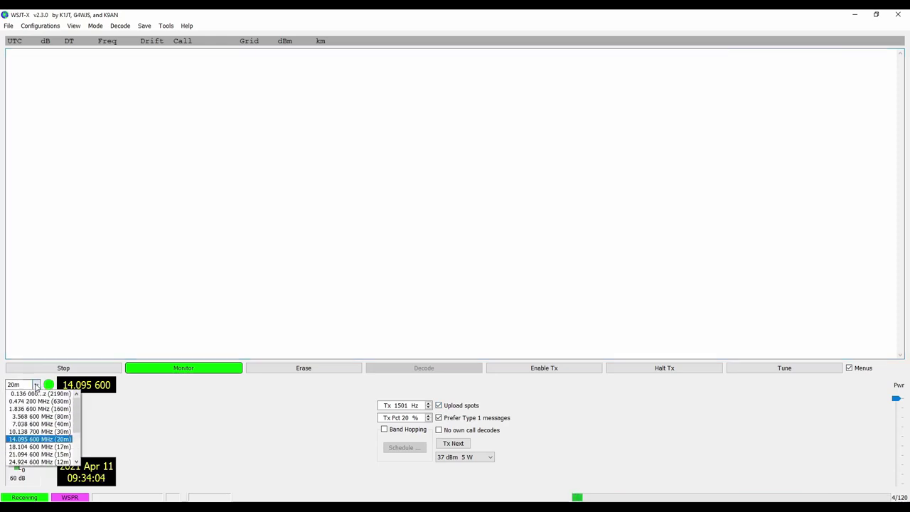
{"action": "left_click", "coordinate": [35, 432]}
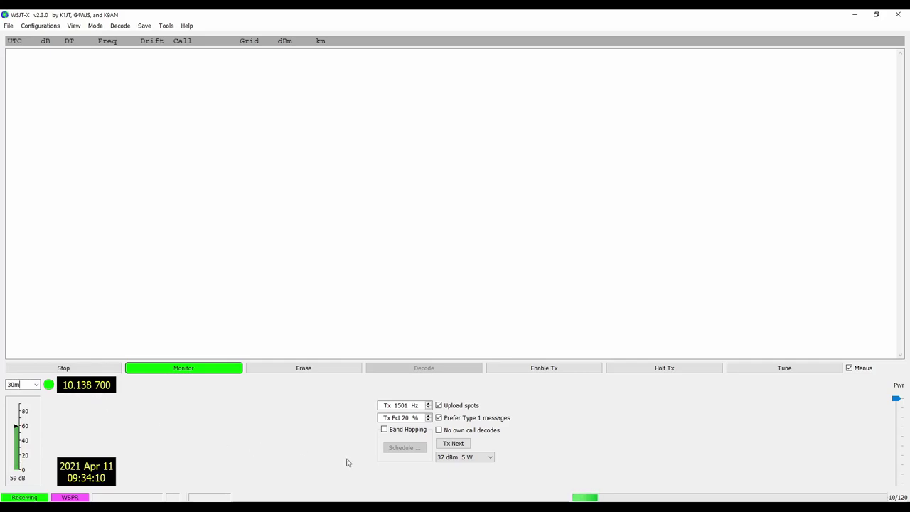
Step: Switch to SDRuno, select the 30 m band and tune the receiver to 10.138.700 MHz
{"action": "left_click", "coordinate": [374, 507]}
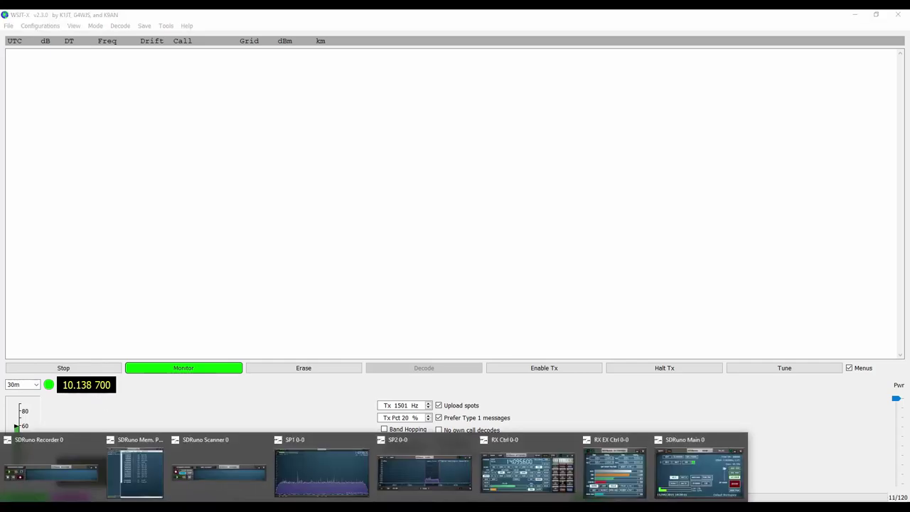
{"action": "left_click", "coordinate": [522, 472]}
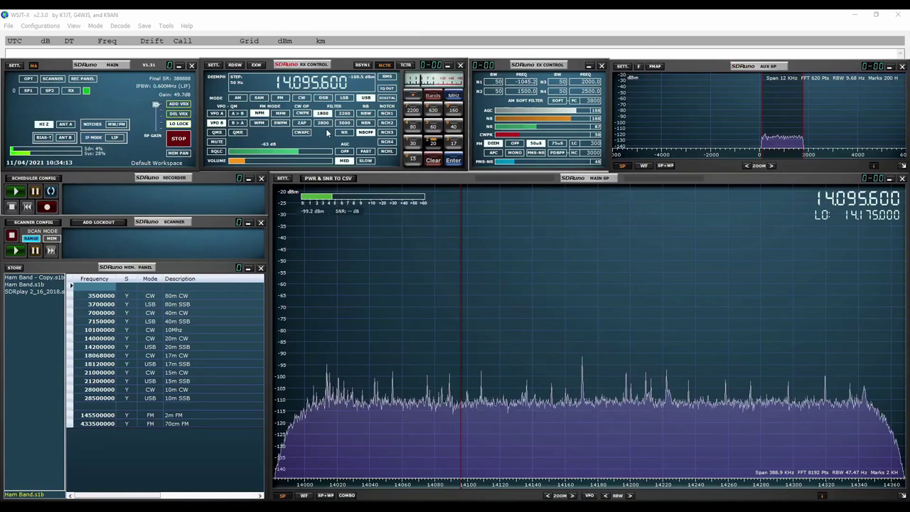
{"action": "left_click", "coordinate": [412, 142]}
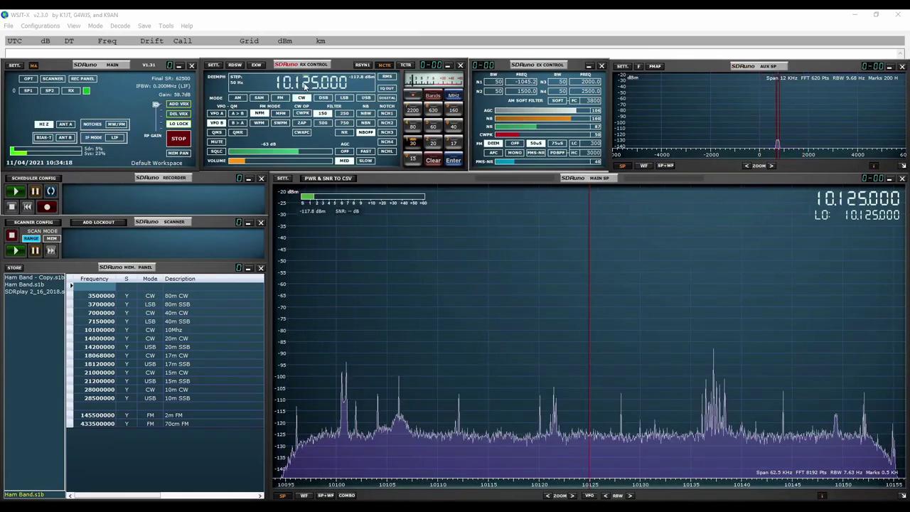
{"action": "scroll", "coordinate": [306, 85], "scroll_direction": "up", "scroll_amount": 2}
{"action": "scroll", "coordinate": [306, 86], "scroll_direction": "down", "scroll_amount": 1}
{"action": "scroll", "coordinate": [318, 86], "scroll_direction": "up", "scroll_amount": 3}
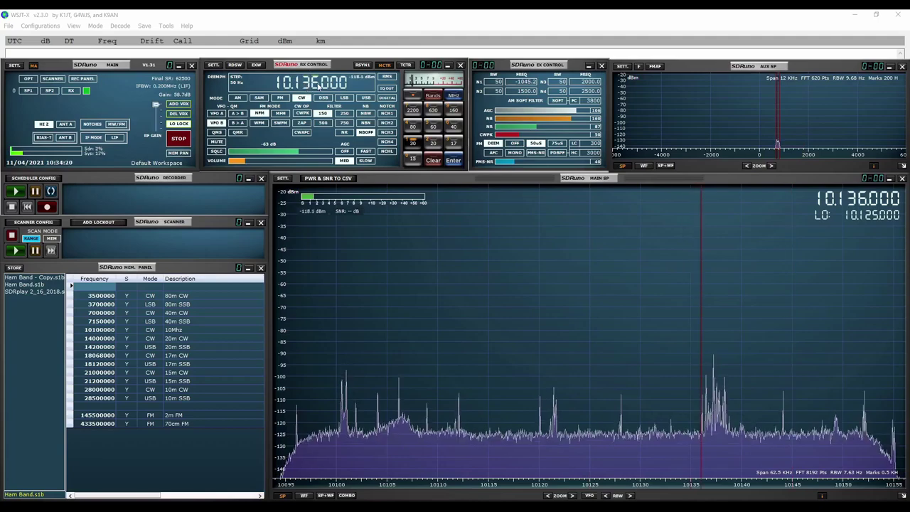
{"action": "scroll", "coordinate": [327, 86], "scroll_direction": "up", "scroll_amount": 7}
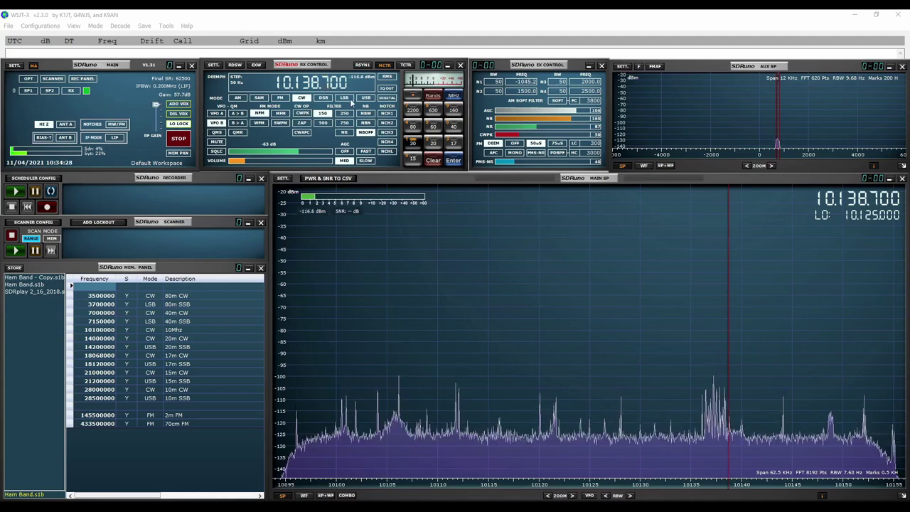
Step: Set the SDRuno receiver mode to USB and return to the main WSJT-X window
{"action": "left_click", "coordinate": [366, 98]}
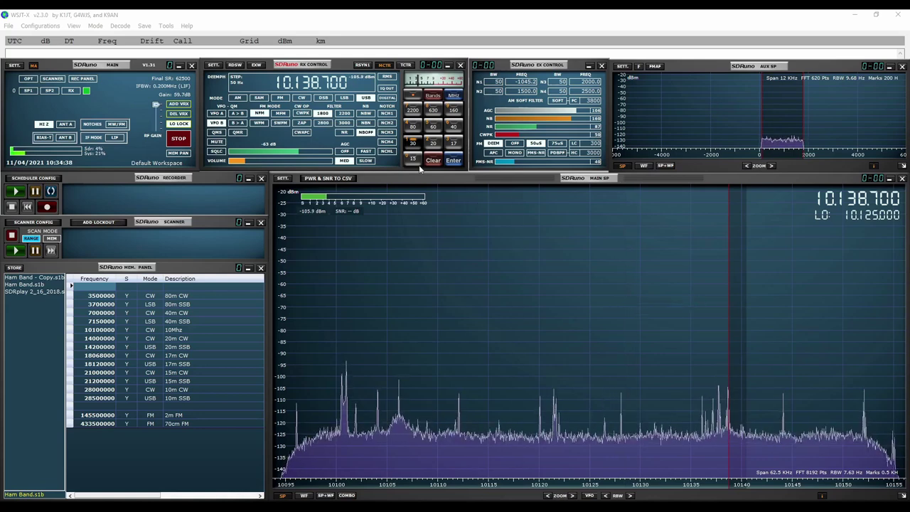
{"action": "left_click", "coordinate": [366, 98]}
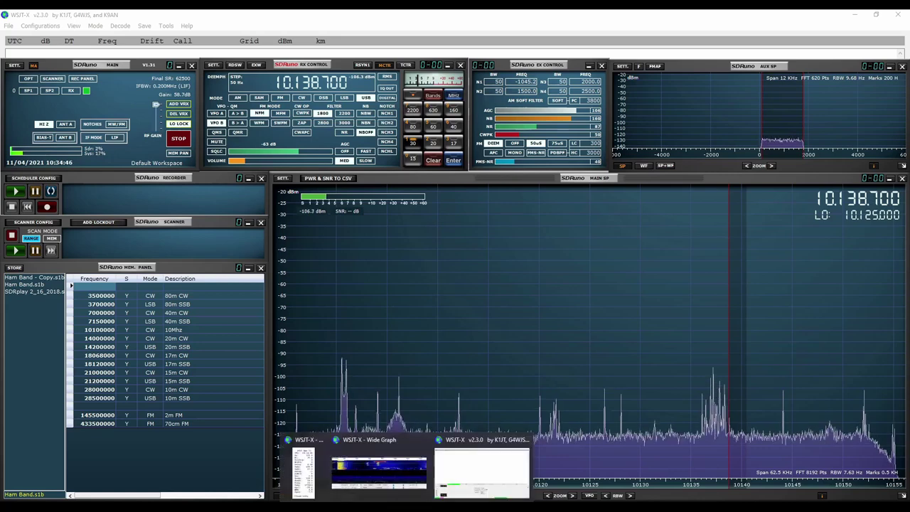
{"action": "left_click", "coordinate": [456, 477]}
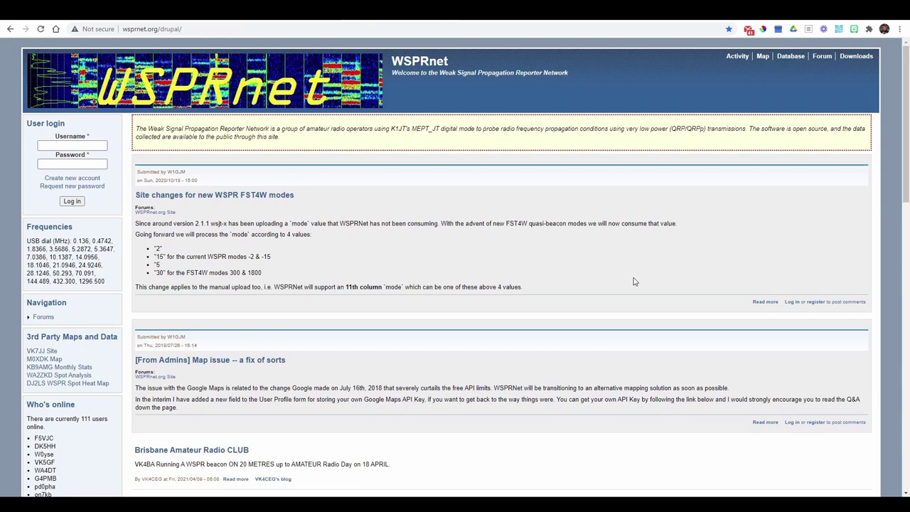
Step: Open the WSPRnet spot map and choose 30m as its band filter
{"action": "left_click", "coordinate": [765, 60]}
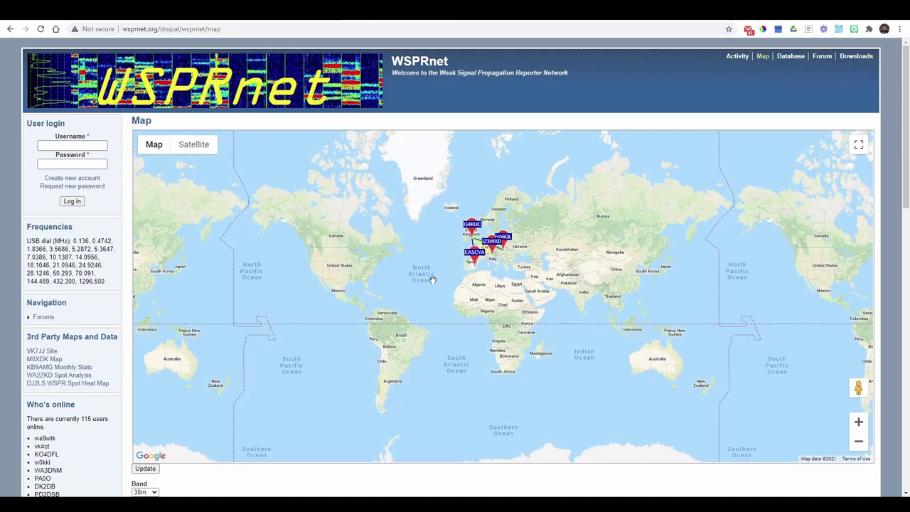
{"action": "scroll", "coordinate": [431, 274], "scroll_direction": "down", "scroll_amount": 5}
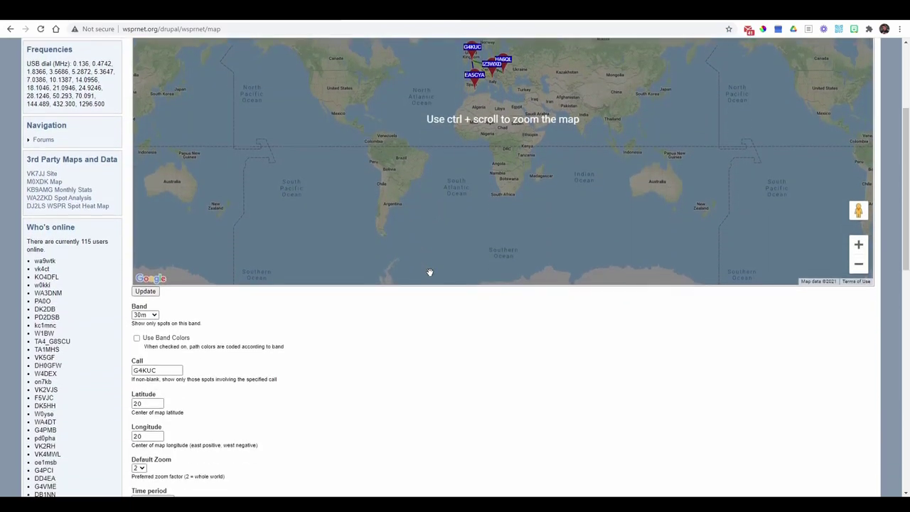
{"action": "scroll", "coordinate": [429, 272], "scroll_direction": "up", "scroll_amount": 2}
{"action": "scroll", "coordinate": [428, 270], "scroll_direction": "down", "scroll_amount": 3}
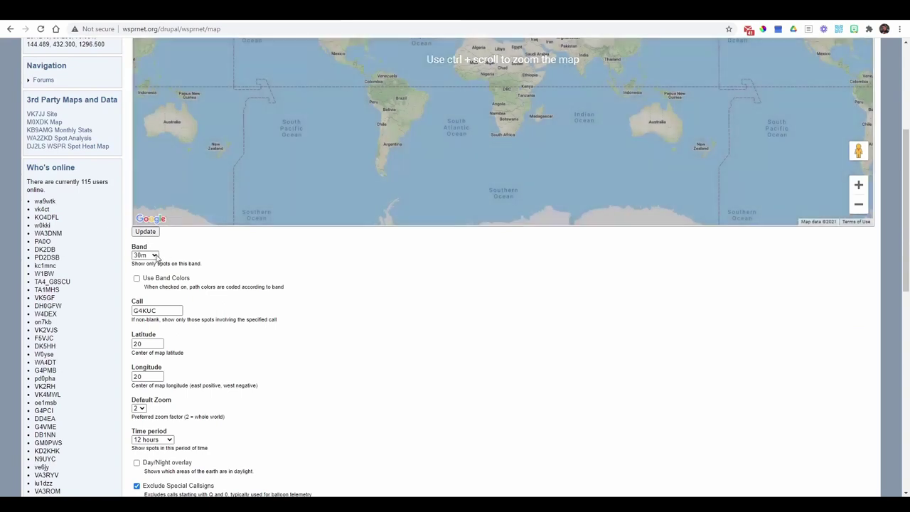
{"action": "left_click", "coordinate": [152, 256]}
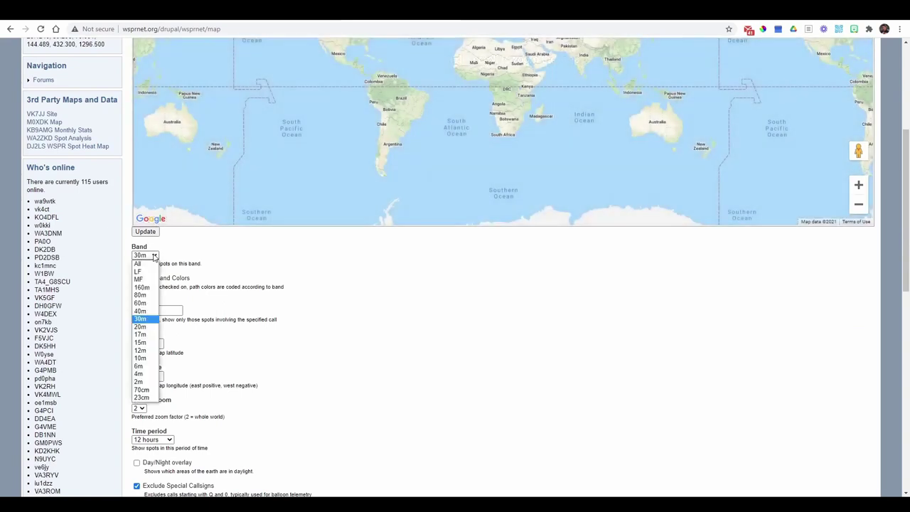
{"action": "left_click", "coordinate": [142, 318]}
{"action": "left_click", "coordinate": [145, 256]}
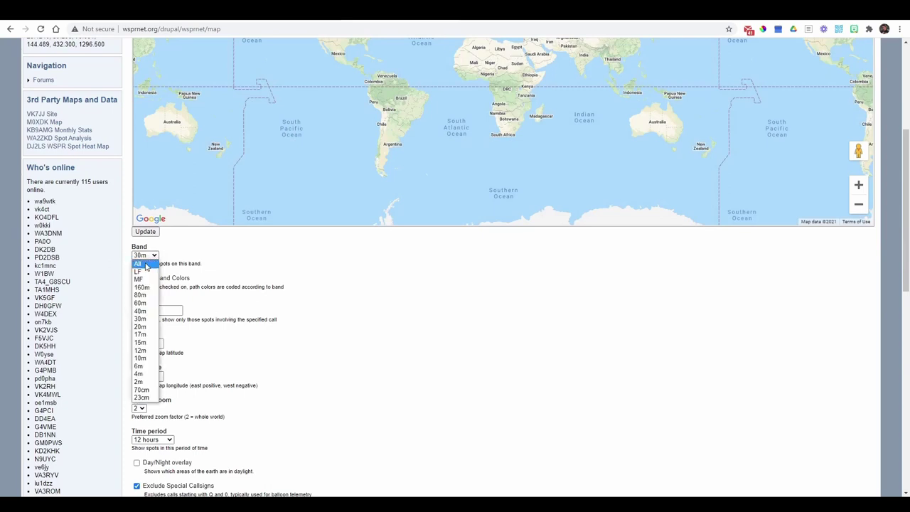
{"action": "left_click", "coordinate": [155, 318]}
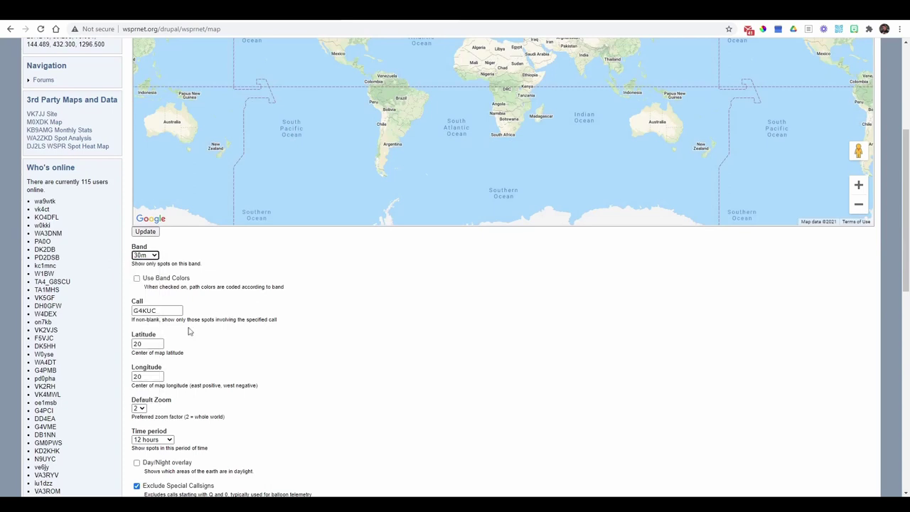
Step: Set the spot map's time period to 24 hours and update the map
{"action": "scroll", "coordinate": [300, 260], "scroll_direction": "down", "scroll_amount": 3}
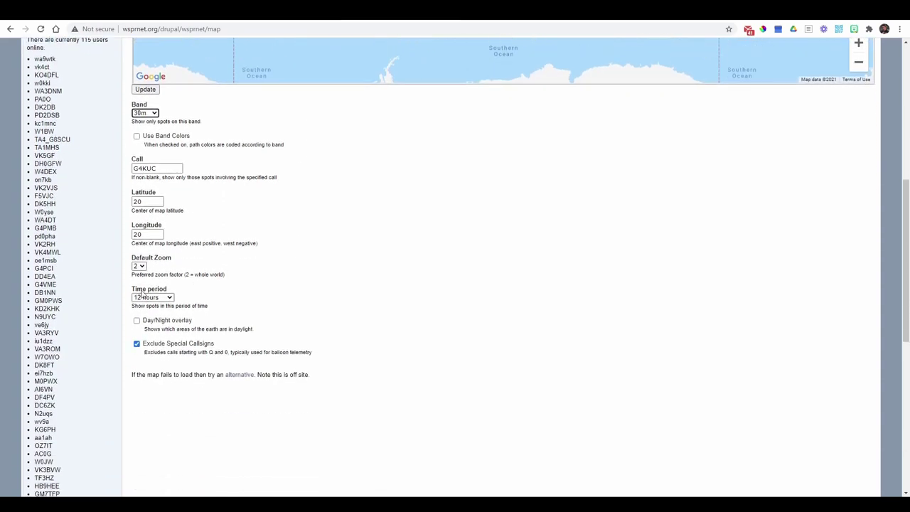
{"action": "left_click", "coordinate": [168, 298]}
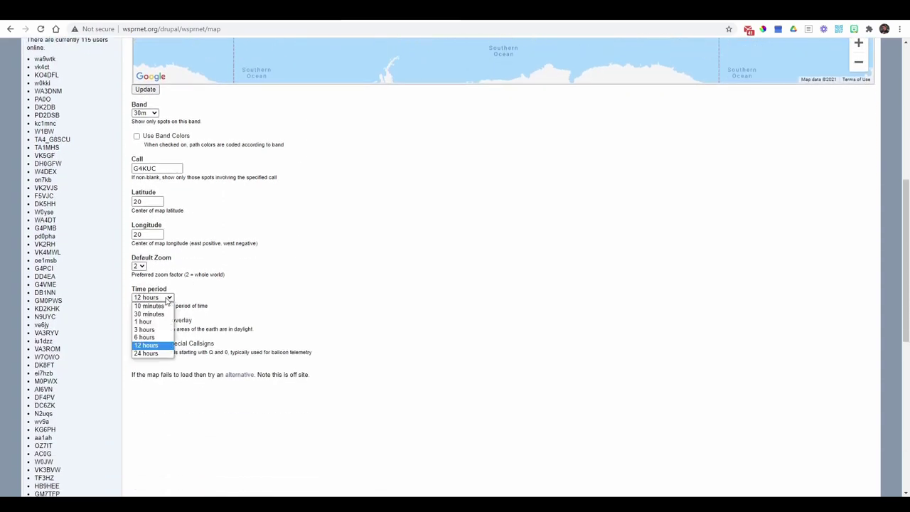
{"action": "left_click", "coordinate": [145, 353]}
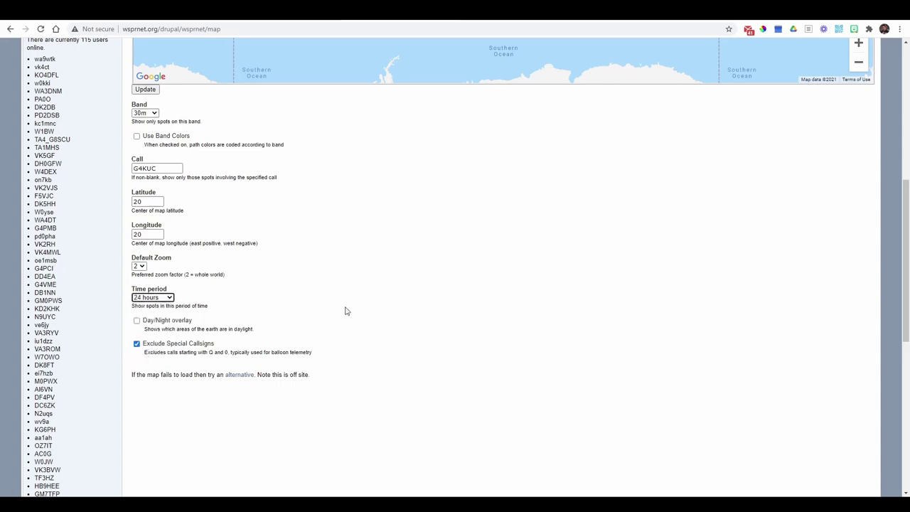
{"action": "left_click", "coordinate": [154, 89]}
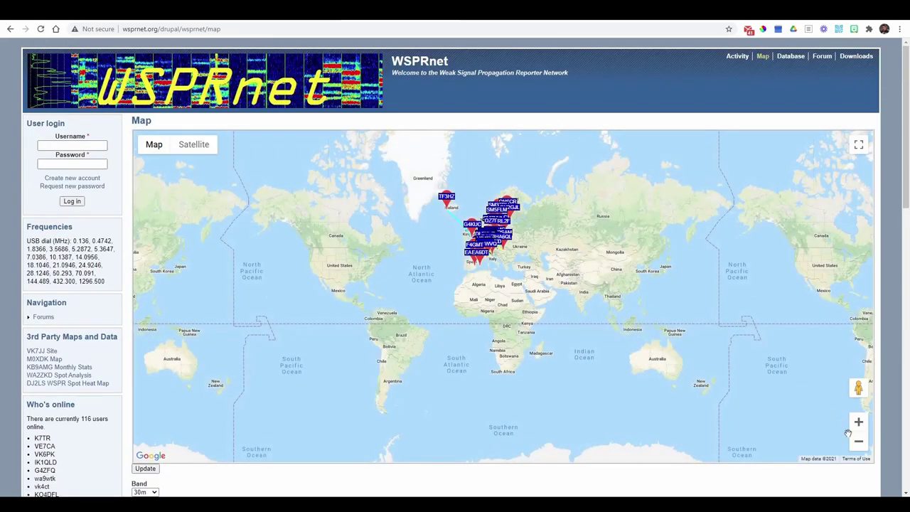
Step: Zoom in on Europe, examine the spot paths from the UK station in full-screen view, and leave full screen
{"action": "left_click", "coordinate": [858, 421]}
{"action": "left_click", "coordinate": [858, 422]}
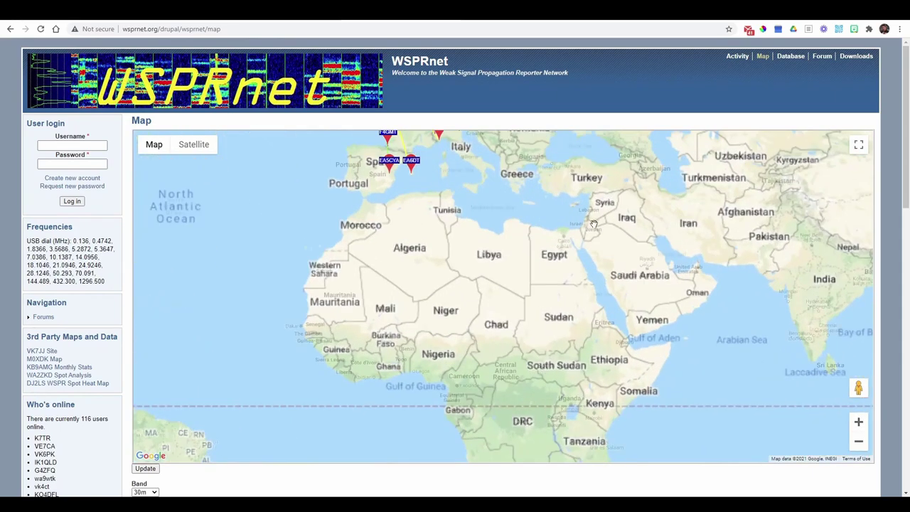
{"action": "left_click_drag", "start_coordinate": [641, 218], "coordinate": [652, 367]}
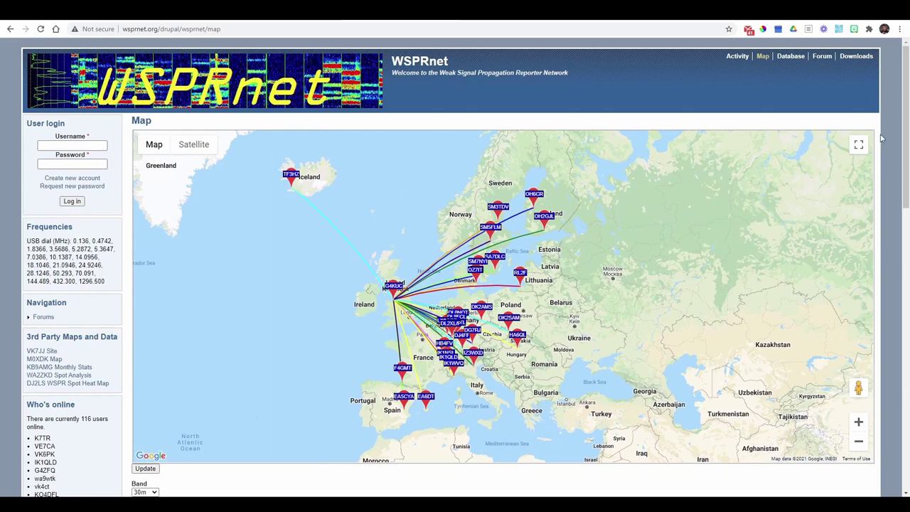
{"action": "left_click", "coordinate": [858, 145]}
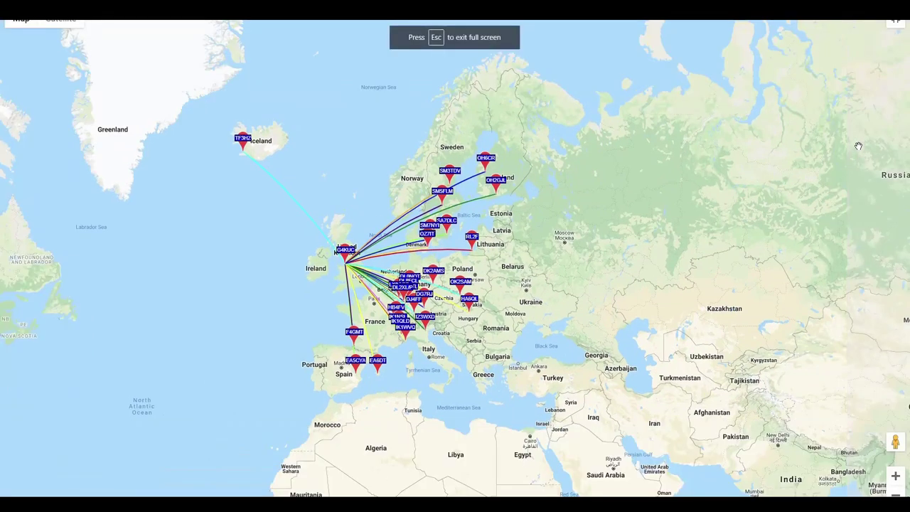
{"action": "left_click", "coordinate": [895, 475]}
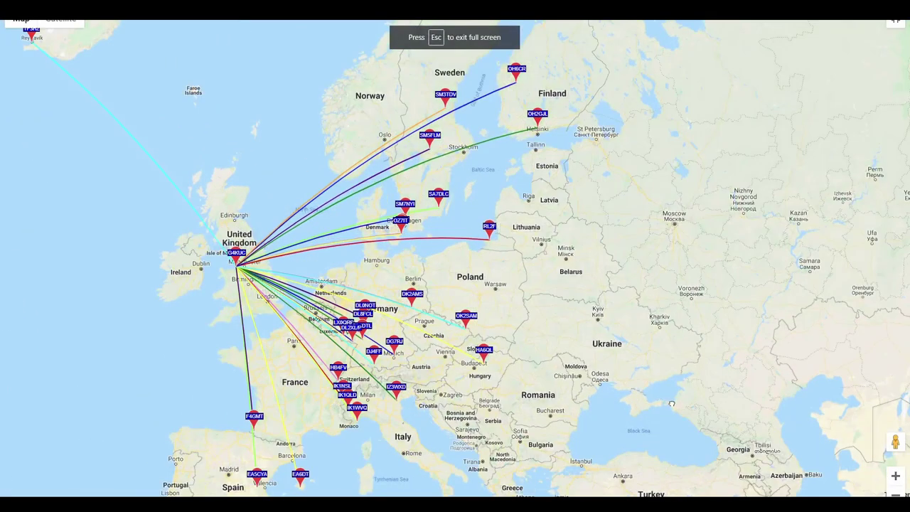
{"action": "left_click_drag", "start_coordinate": [674, 371], "coordinate": [757, 403]}
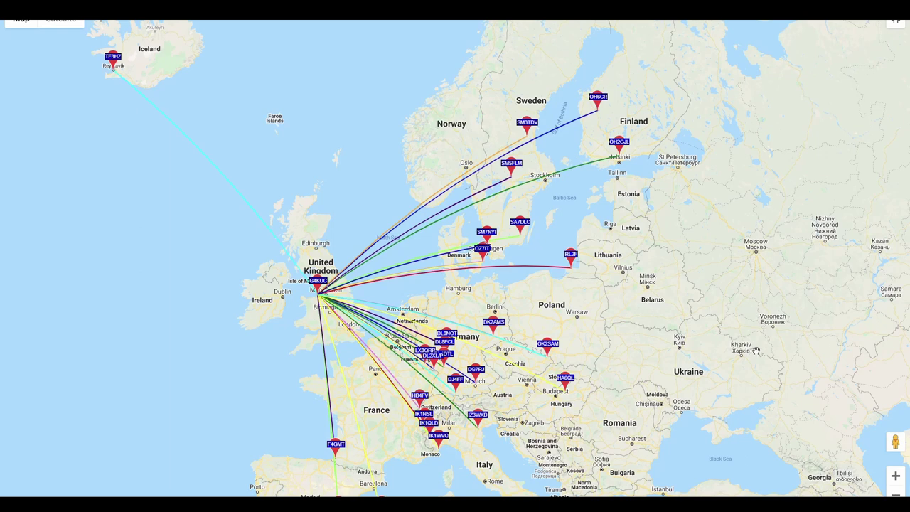
{"action": "left_click_drag", "start_coordinate": [750, 294], "coordinate": [759, 283]}
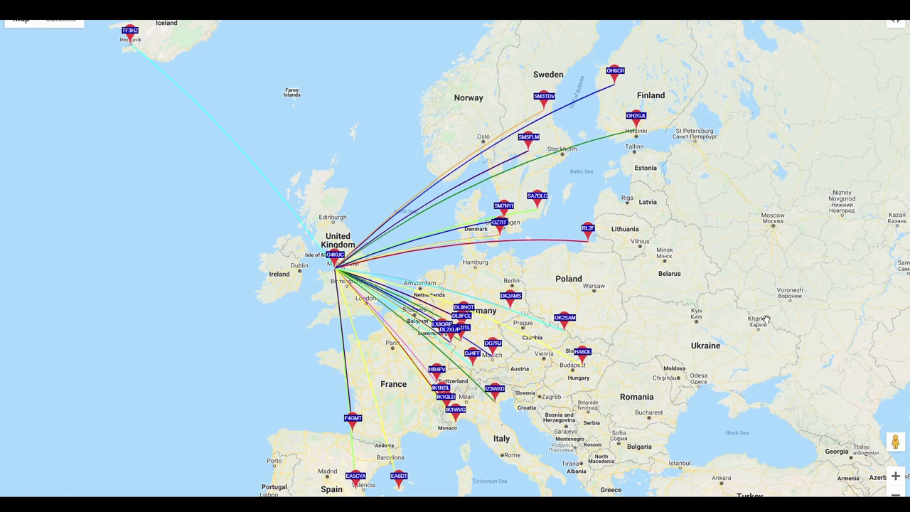
{"action": "left_click_drag", "start_coordinate": [871, 234], "coordinate": [784, 158]}
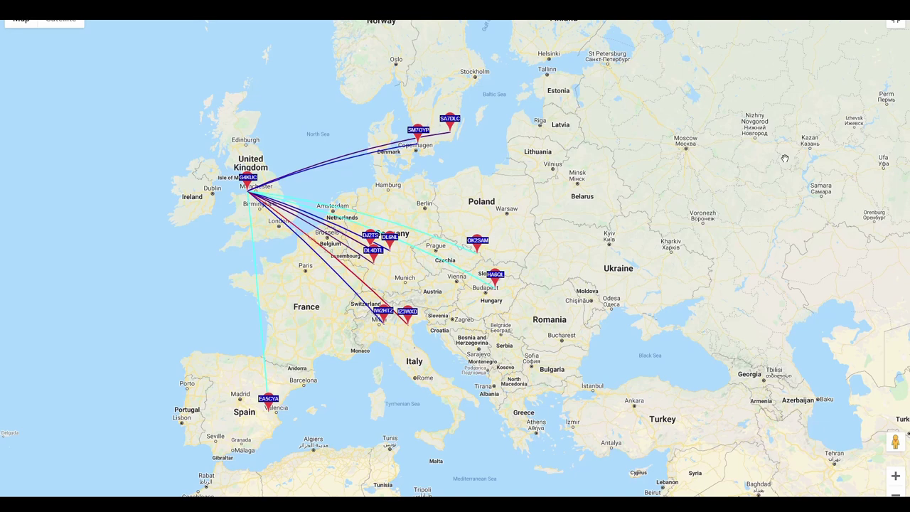
{"action": "key", "text": "Escape"}
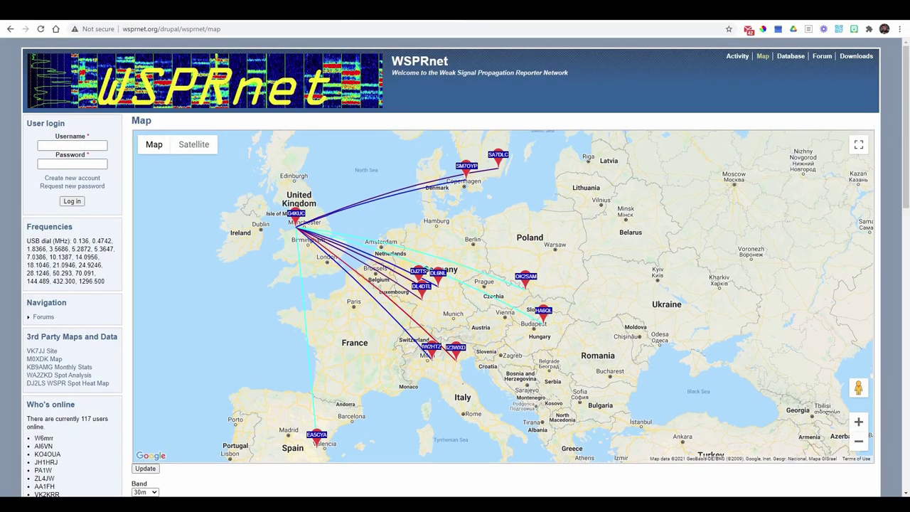